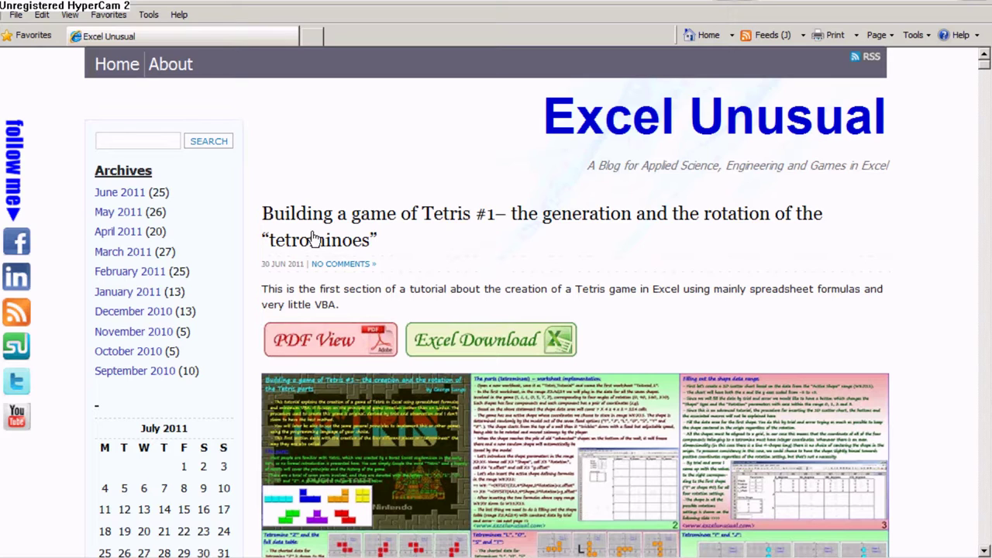
Open the Tetris post on the Excel Unusual blog to reach its sidebar search
{"action": "left_click", "coordinate": [314, 237]}
{"action": "type", "text": "harmonograph"}
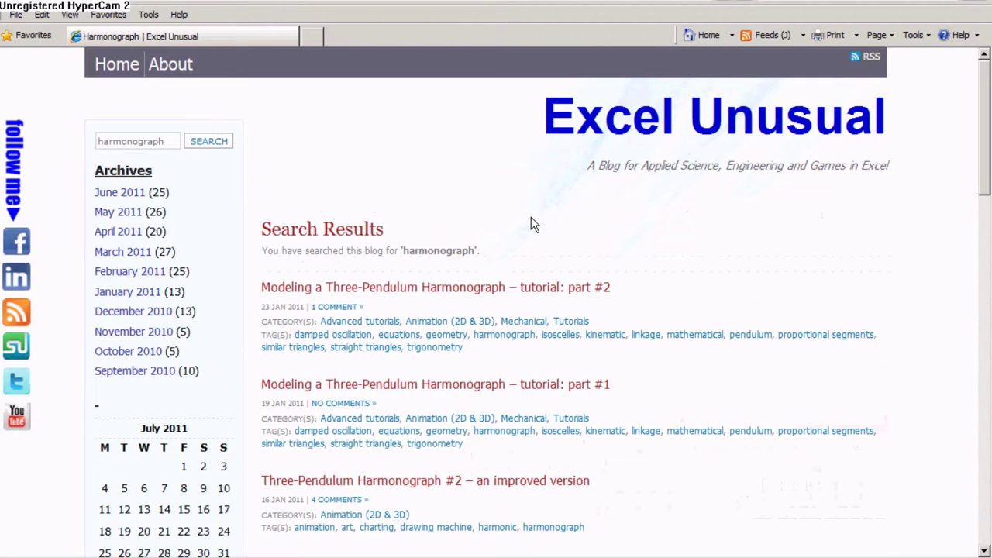
Open the Three-Pendulum Harmonograph (#1) post and follow its 'Watch the video' link to Karl Sims' page
{"action": "scroll", "coordinate": [541, 218], "scroll_direction": "down", "scroll_amount": 3}
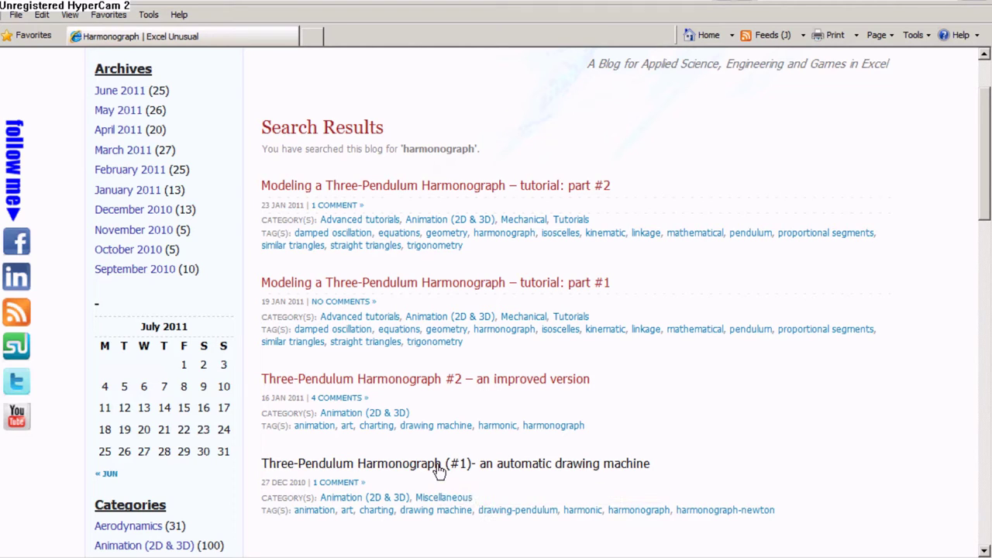
{"action": "left_click", "coordinate": [439, 465]}
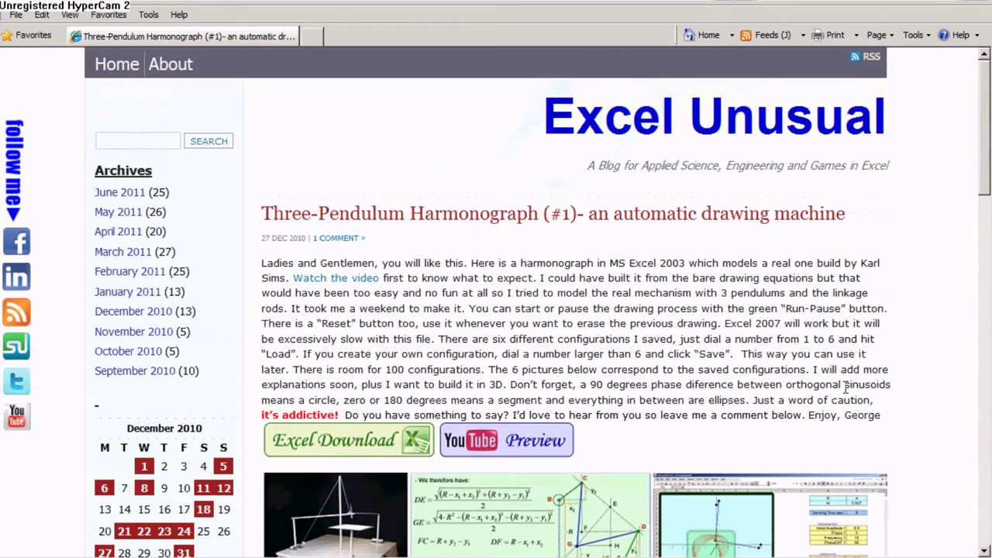
{"action": "scroll", "coordinate": [853, 366], "scroll_direction": "down", "scroll_amount": 3}
{"action": "scroll", "coordinate": [852, 366], "scroll_direction": "down", "scroll_amount": 1}
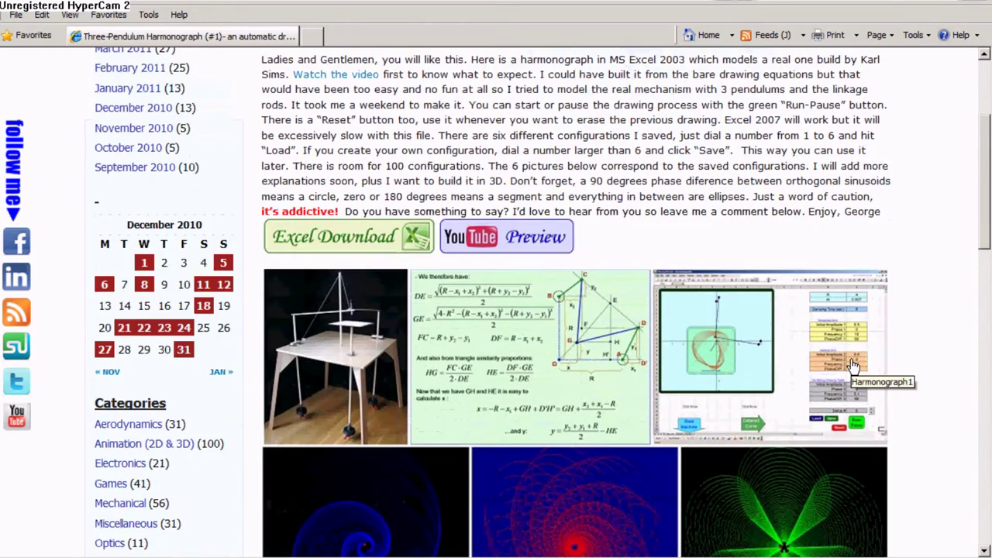
{"action": "scroll", "coordinate": [853, 366], "scroll_direction": "up", "scroll_amount": 1}
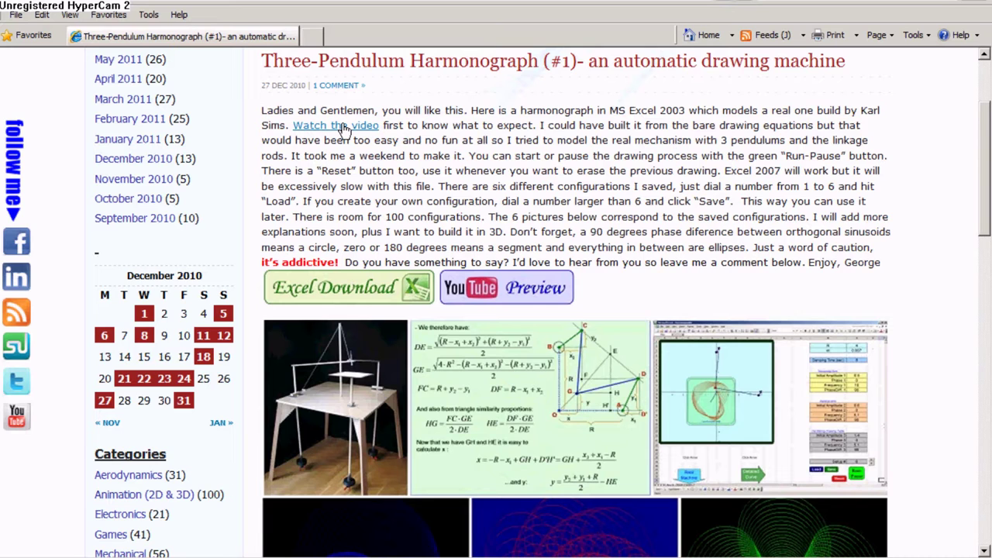
{"action": "left_click", "coordinate": [343, 128]}
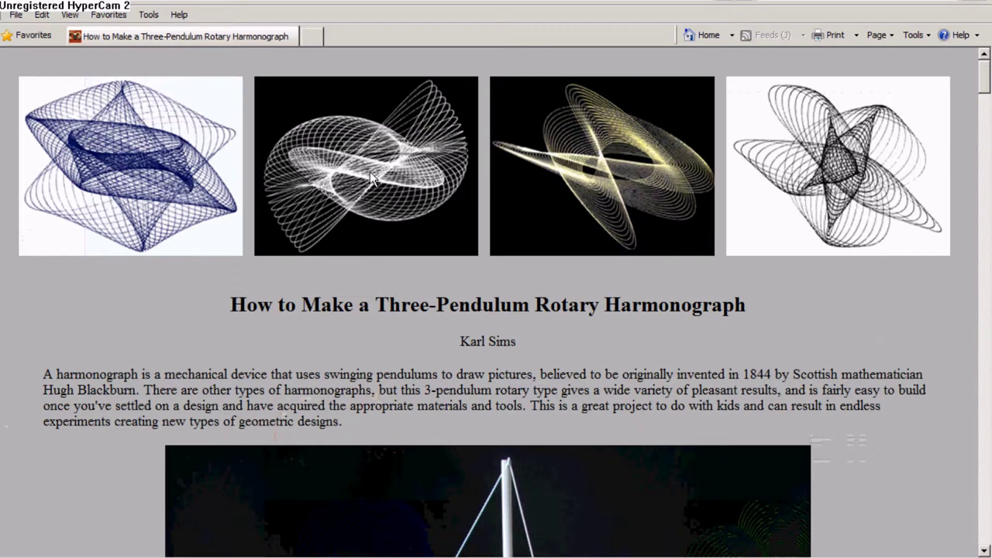
Read through Karl Sims' construction guide, results and embedded video, then go back to the blog post
{"action": "scroll", "coordinate": [581, 264], "scroll_direction": "down", "scroll_amount": 2}
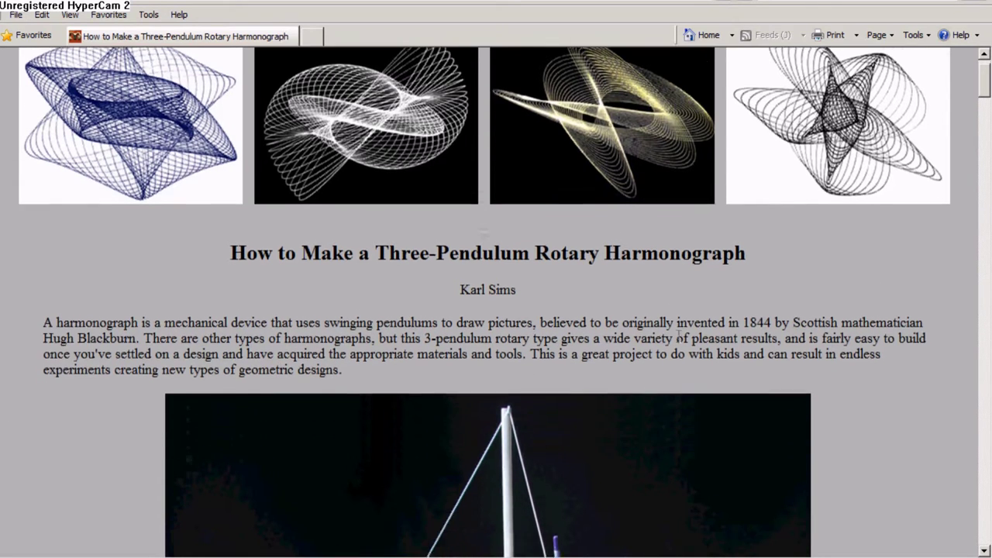
{"action": "scroll", "coordinate": [653, 294], "scroll_direction": "up", "scroll_amount": 2}
{"action": "scroll", "coordinate": [645, 287], "scroll_direction": "down", "scroll_amount": 3}
{"action": "scroll", "coordinate": [644, 283], "scroll_direction": "down", "scroll_amount": 2}
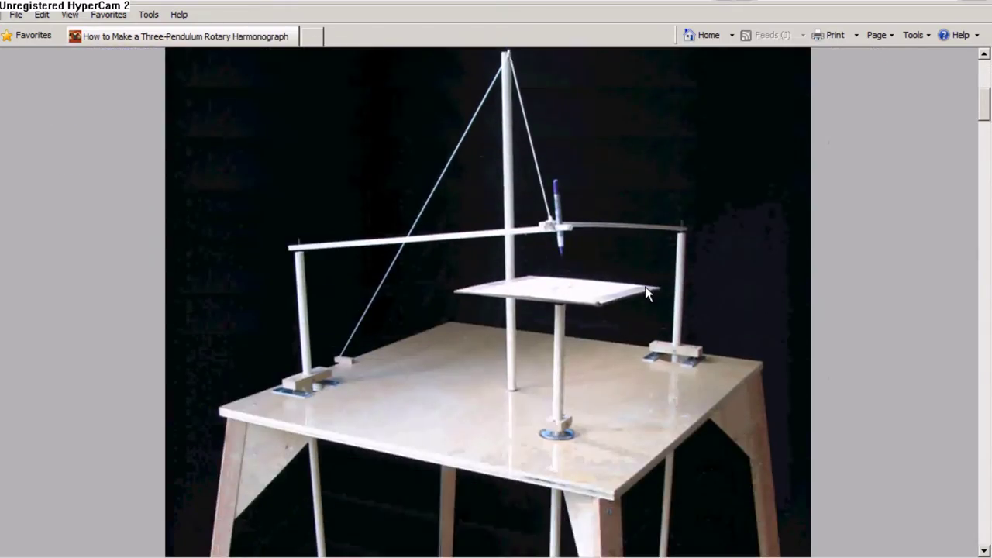
{"action": "scroll", "coordinate": [645, 286], "scroll_direction": "down", "scroll_amount": 1}
{"action": "scroll", "coordinate": [645, 286], "scroll_direction": "down", "scroll_amount": 1}
{"action": "scroll", "coordinate": [645, 293], "scroll_direction": "down", "scroll_amount": 5}
{"action": "scroll", "coordinate": [642, 291], "scroll_direction": "down", "scroll_amount": 4}
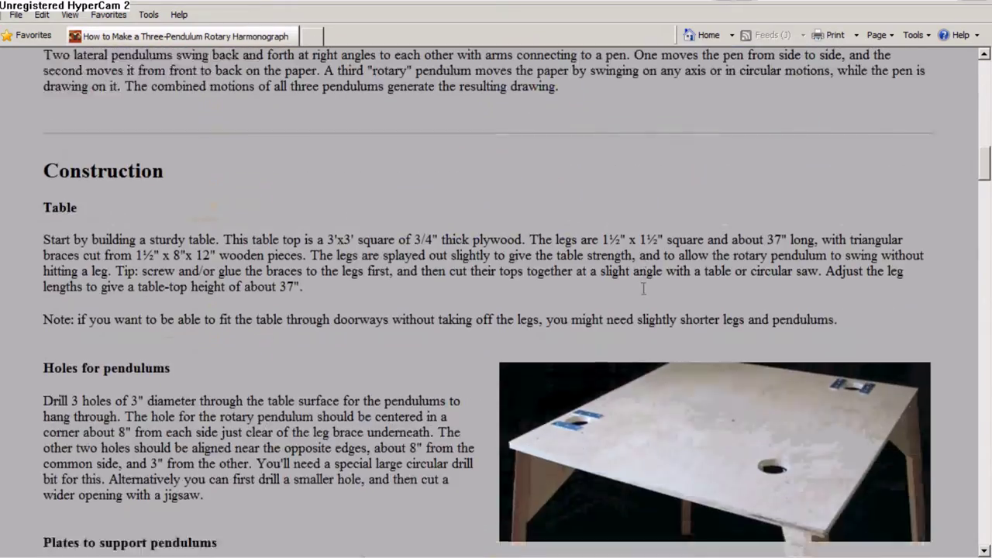
{"action": "scroll", "coordinate": [640, 290], "scroll_direction": "down", "scroll_amount": 4}
{"action": "scroll", "coordinate": [639, 293], "scroll_direction": "down", "scroll_amount": 2}
{"action": "scroll", "coordinate": [639, 295], "scroll_direction": "down", "scroll_amount": 3}
{"action": "scroll", "coordinate": [638, 296], "scroll_direction": "down", "scroll_amount": 3}
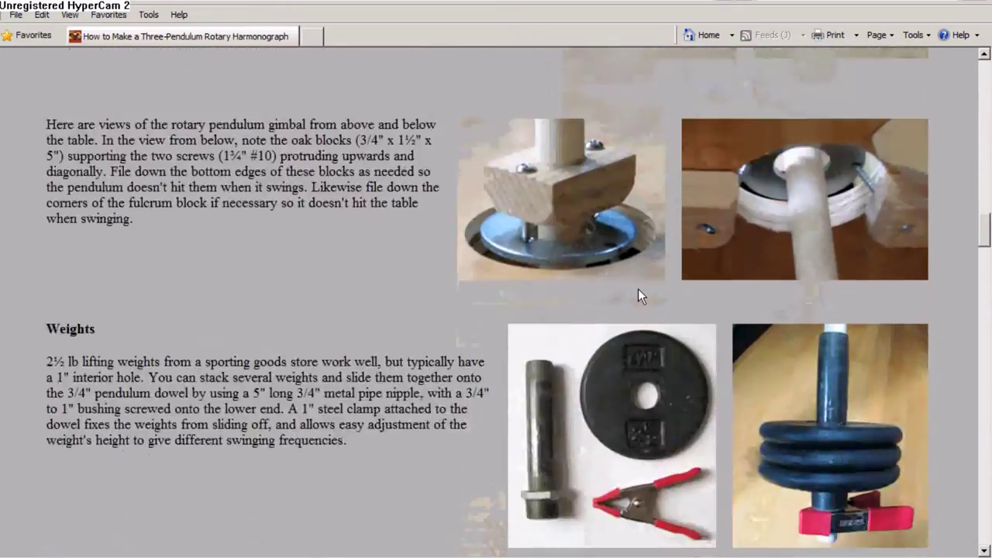
{"action": "scroll", "coordinate": [638, 296], "scroll_direction": "down", "scroll_amount": 2}
{"action": "scroll", "coordinate": [634, 298], "scroll_direction": "down", "scroll_amount": 3}
{"action": "scroll", "coordinate": [634, 297], "scroll_direction": "down", "scroll_amount": 5}
{"action": "scroll", "coordinate": [634, 295], "scroll_direction": "down", "scroll_amount": 1}
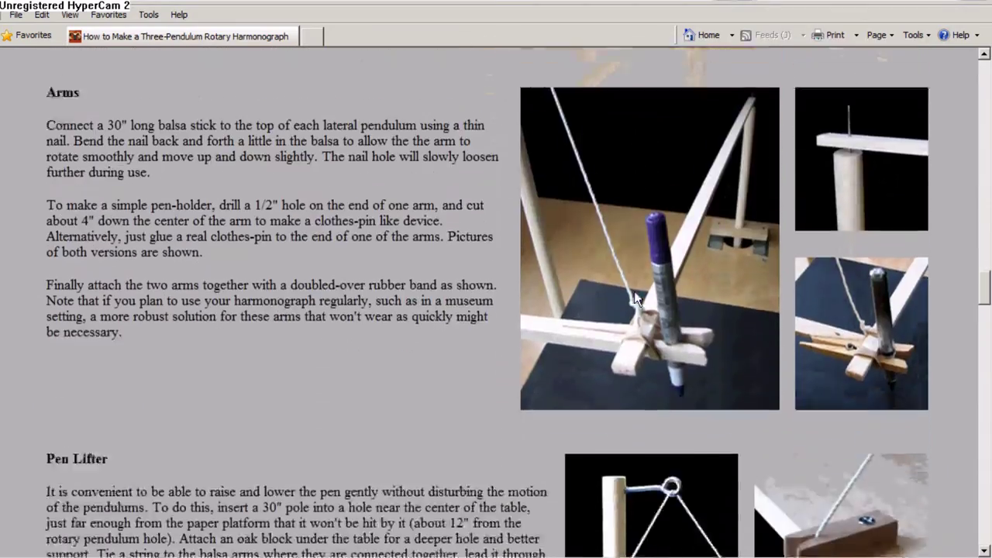
{"action": "scroll", "coordinate": [634, 298], "scroll_direction": "down", "scroll_amount": 1}
{"action": "scroll", "coordinate": [634, 291], "scroll_direction": "down", "scroll_amount": 3}
{"action": "scroll", "coordinate": [633, 287], "scroll_direction": "down", "scroll_amount": 3}
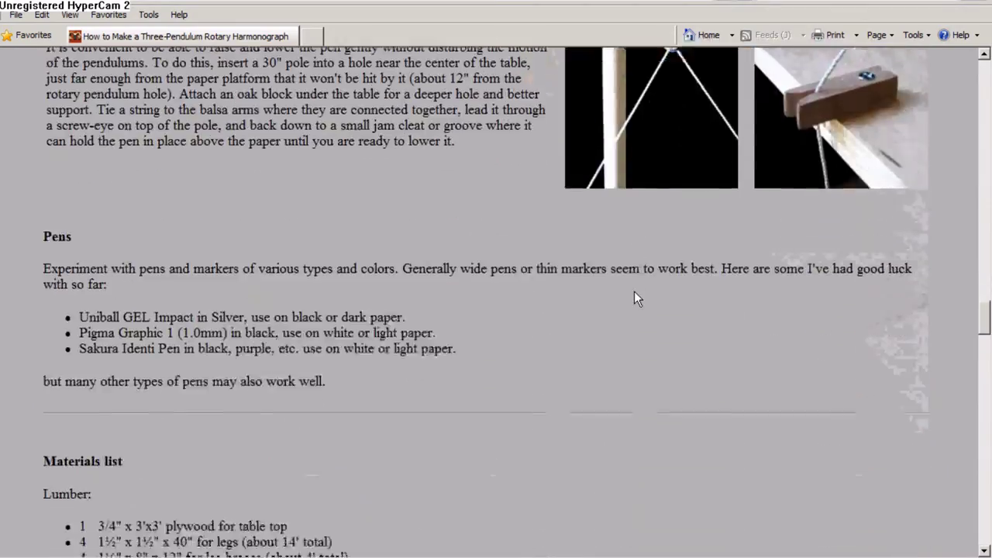
{"action": "scroll", "coordinate": [634, 292], "scroll_direction": "down", "scroll_amount": 4}
{"action": "scroll", "coordinate": [634, 291], "scroll_direction": "down", "scroll_amount": 4}
{"action": "scroll", "coordinate": [634, 291], "scroll_direction": "down", "scroll_amount": 3}
{"action": "scroll", "coordinate": [634, 291], "scroll_direction": "down", "scroll_amount": 4}
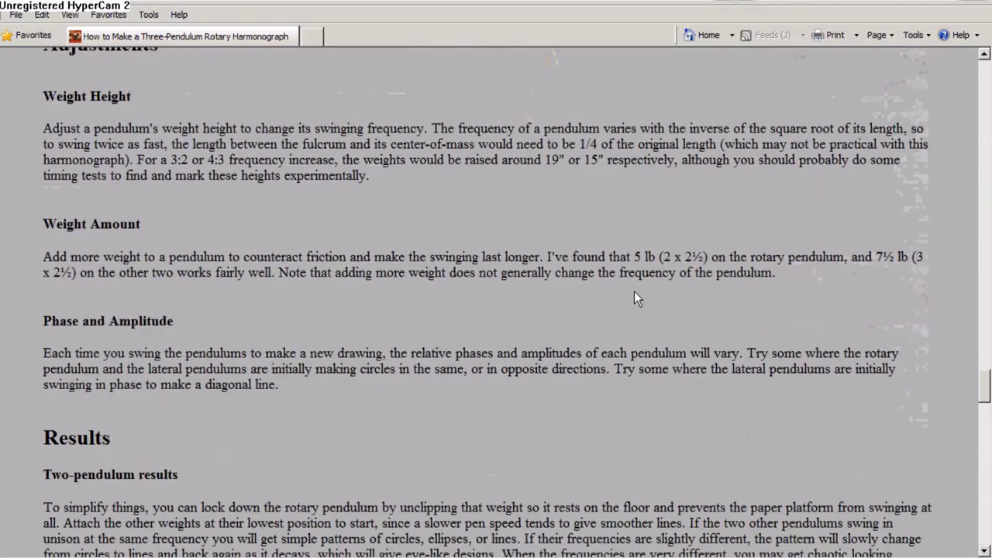
{"action": "scroll", "coordinate": [634, 290], "scroll_direction": "down", "scroll_amount": 3}
{"action": "scroll", "coordinate": [634, 290], "scroll_direction": "down", "scroll_amount": 4}
{"action": "scroll", "coordinate": [634, 290], "scroll_direction": "down", "scroll_amount": 2}
{"action": "scroll", "coordinate": [634, 291], "scroll_direction": "down", "scroll_amount": 3}
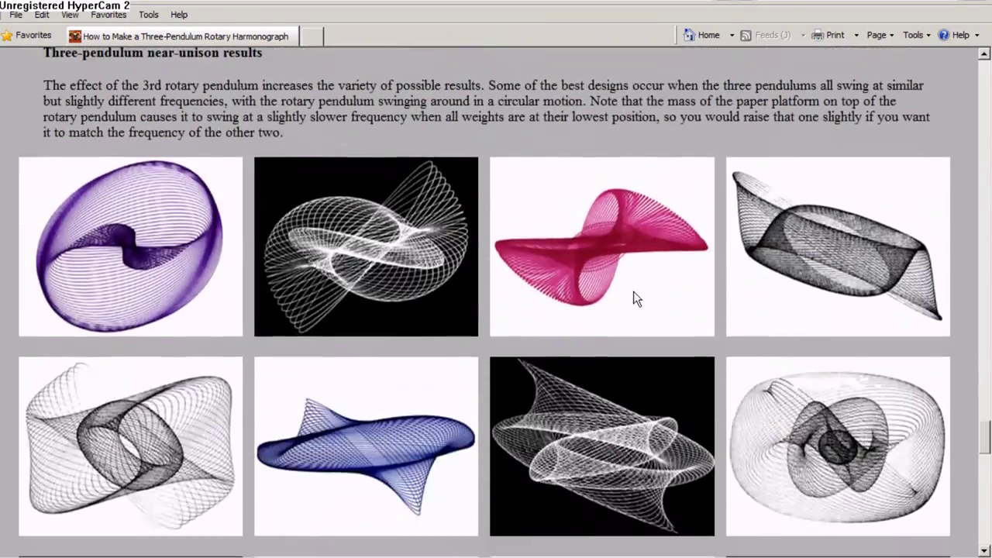
{"action": "scroll", "coordinate": [634, 291], "scroll_direction": "down", "scroll_amount": 3}
{"action": "scroll", "coordinate": [633, 291], "scroll_direction": "down", "scroll_amount": 2}
{"action": "scroll", "coordinate": [633, 294], "scroll_direction": "down", "scroll_amount": 3}
{"action": "scroll", "coordinate": [634, 294], "scroll_direction": "down", "scroll_amount": 2}
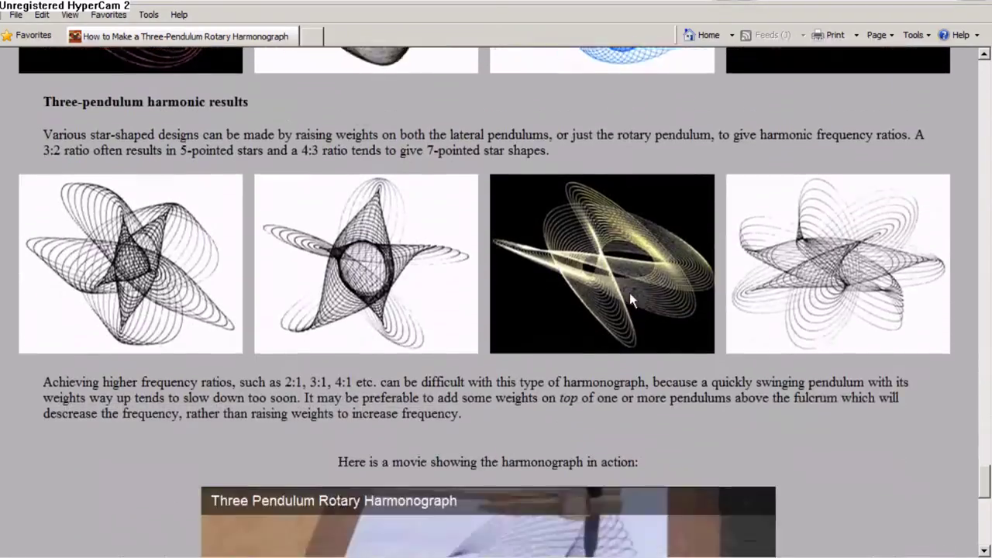
{"action": "scroll", "coordinate": [631, 295], "scroll_direction": "down", "scroll_amount": 5}
{"action": "scroll", "coordinate": [632, 299], "scroll_direction": "down", "scroll_amount": 2}
{"action": "scroll", "coordinate": [632, 300], "scroll_direction": "up", "scroll_amount": 3}
{"action": "scroll", "coordinate": [630, 300], "scroll_direction": "up", "scroll_amount": 3}
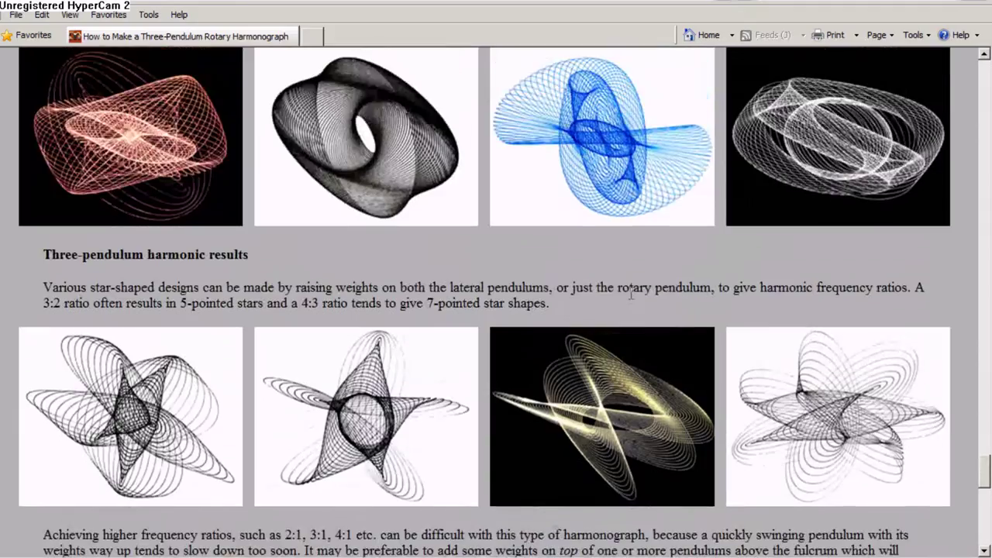
{"action": "scroll", "coordinate": [629, 300], "scroll_direction": "up", "scroll_amount": 2}
{"action": "scroll", "coordinate": [630, 292], "scroll_direction": "up", "scroll_amount": 3}
{"action": "scroll", "coordinate": [629, 294], "scroll_direction": "down", "scroll_amount": 3}
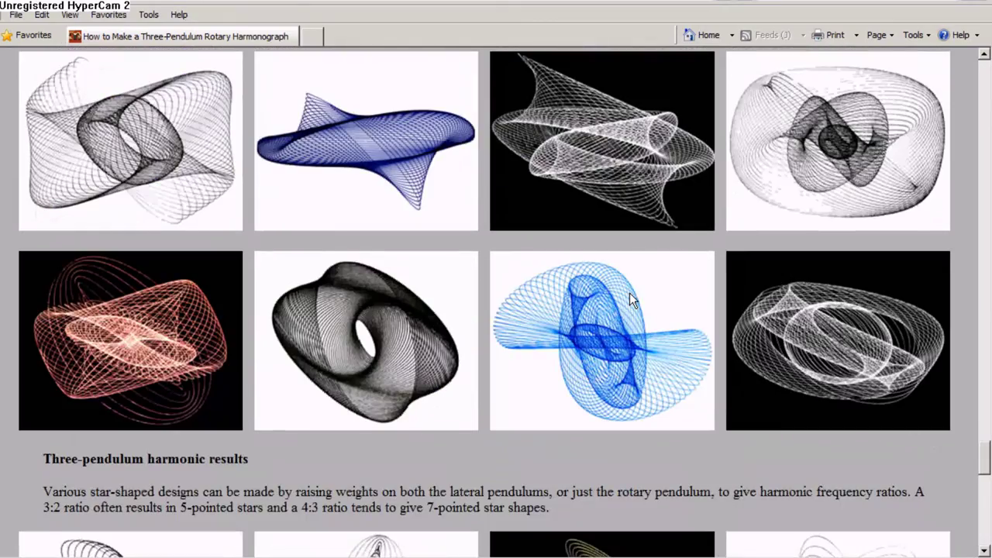
{"action": "scroll", "coordinate": [626, 302], "scroll_direction": "down", "scroll_amount": 3}
{"action": "scroll", "coordinate": [623, 303], "scroll_direction": "down", "scroll_amount": 3}
{"action": "scroll", "coordinate": [624, 303], "scroll_direction": "down", "scroll_amount": 3}
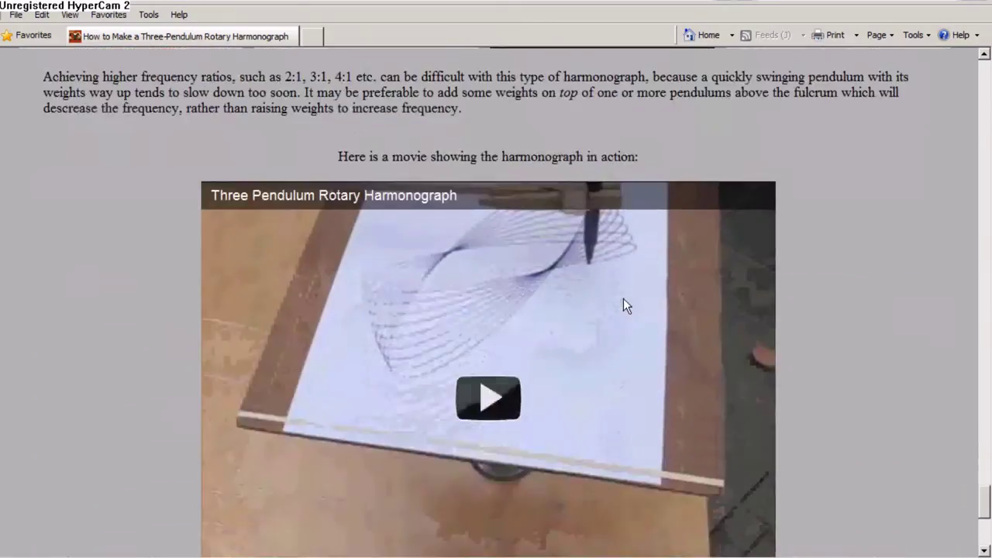
{"action": "scroll", "coordinate": [627, 306], "scroll_direction": "down", "scroll_amount": 3}
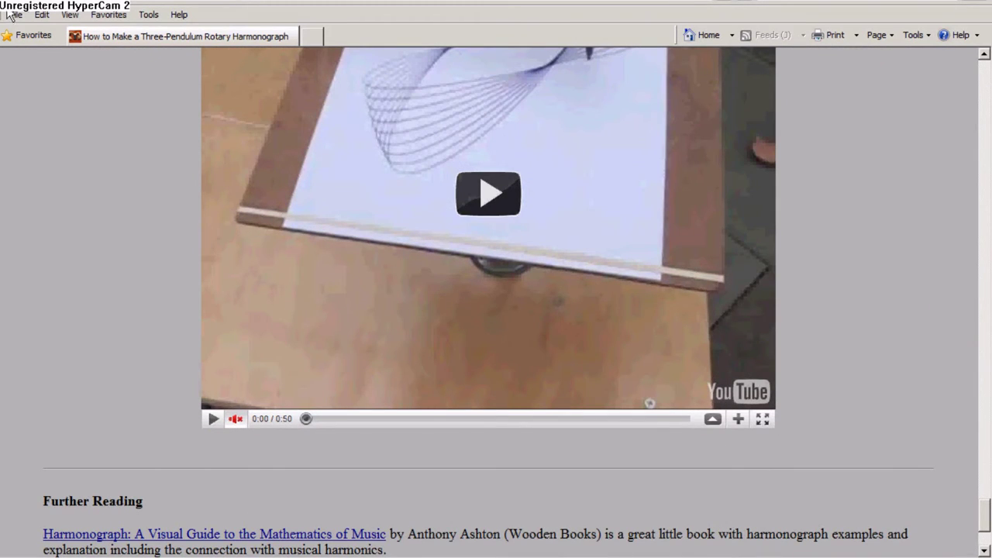
{"action": "key", "text": "alt+Left"}
{"action": "scroll", "coordinate": [708, 435], "scroll_direction": "down", "scroll_amount": 2}
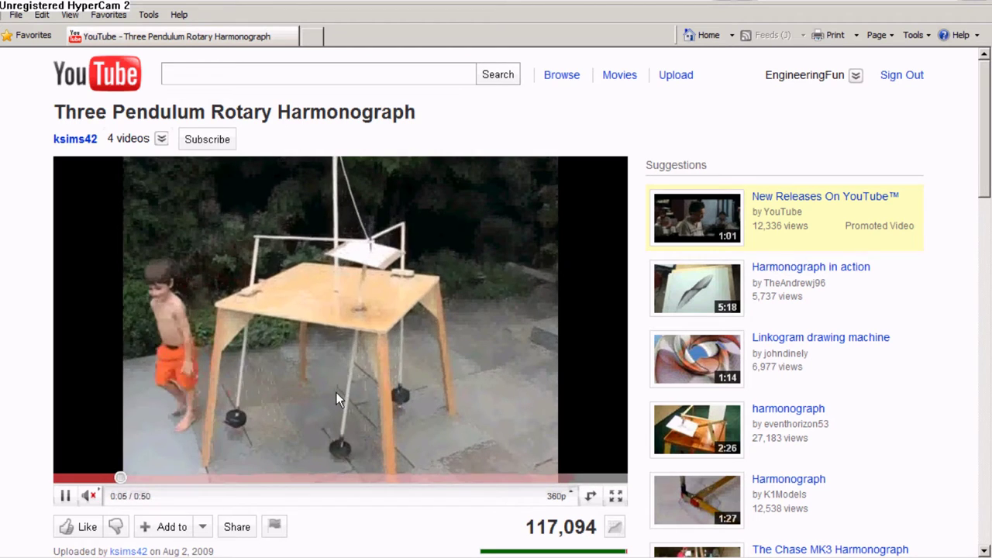
{"action": "left_click", "coordinate": [129, 496]}
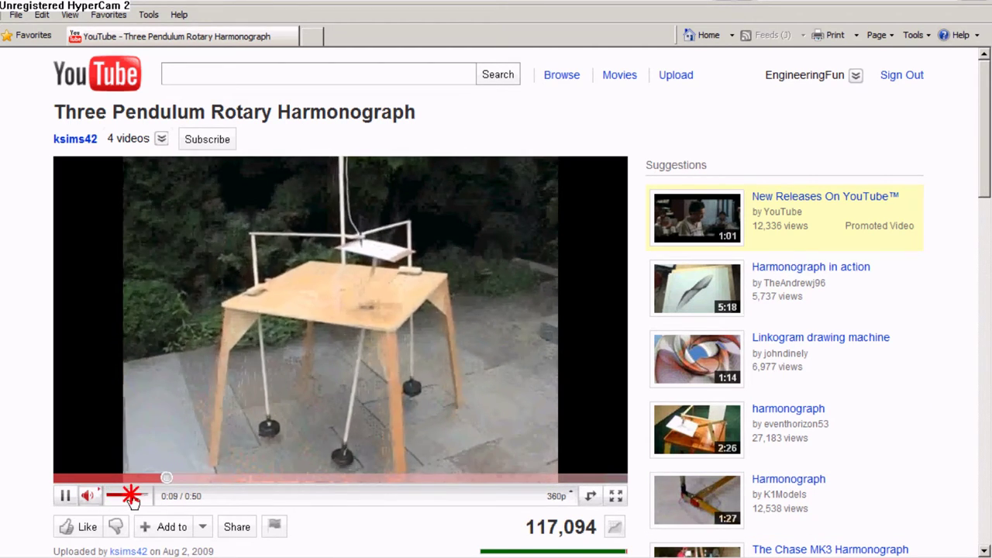
{"action": "left_click_drag", "start_coordinate": [129, 497], "coordinate": [140, 497]}
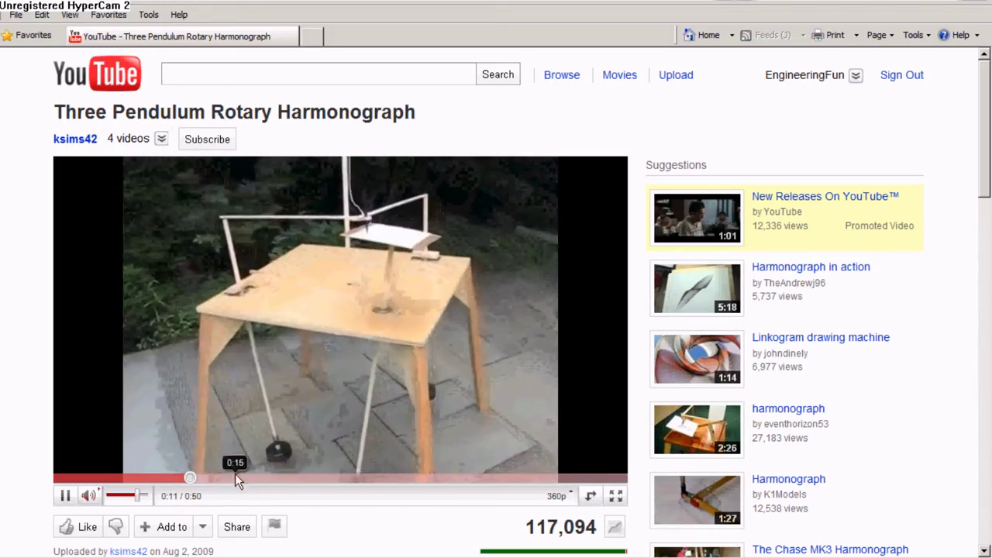
{"action": "scroll", "coordinate": [255, 472], "scroll_direction": "up", "scroll_amount": 1}
{"action": "scroll", "coordinate": [255, 472], "scroll_direction": "up", "scroll_amount": 1}
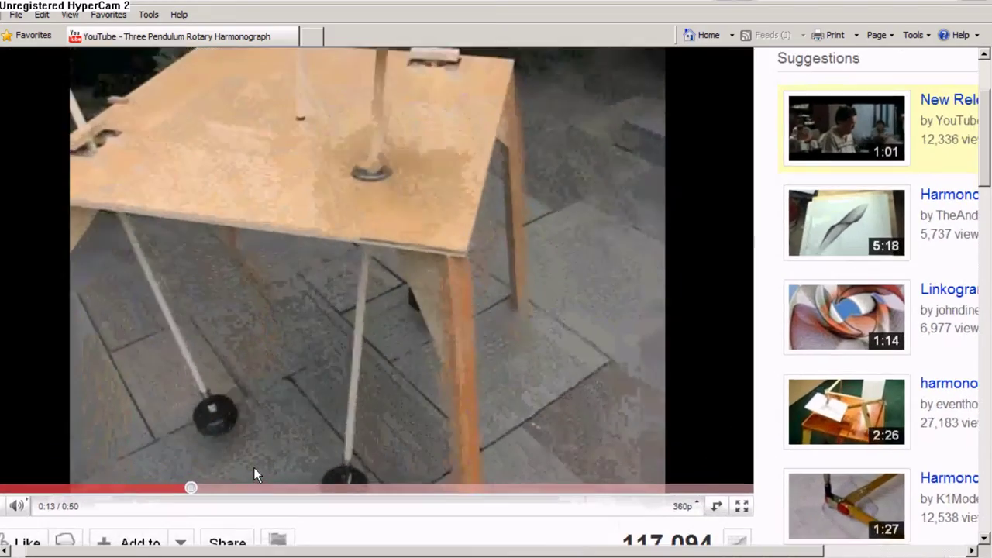
{"action": "scroll", "coordinate": [253, 468], "scroll_direction": "up", "scroll_amount": 1}
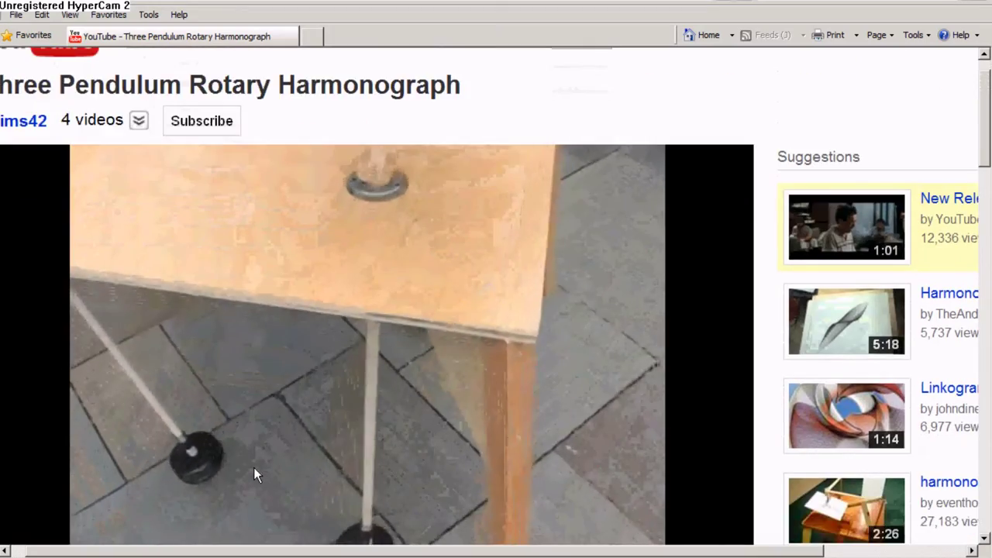
{"action": "scroll", "coordinate": [250, 468], "scroll_direction": "up", "scroll_amount": 1}
{"action": "scroll", "coordinate": [250, 467], "scroll_direction": "down", "scroll_amount": 2}
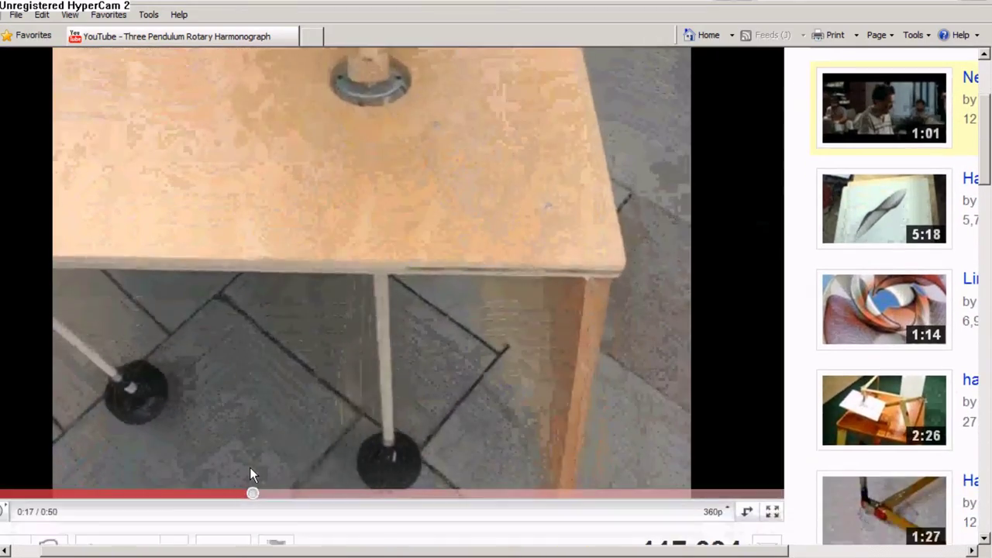
{"action": "scroll", "coordinate": [249, 468], "scroll_direction": "up", "scroll_amount": 1}
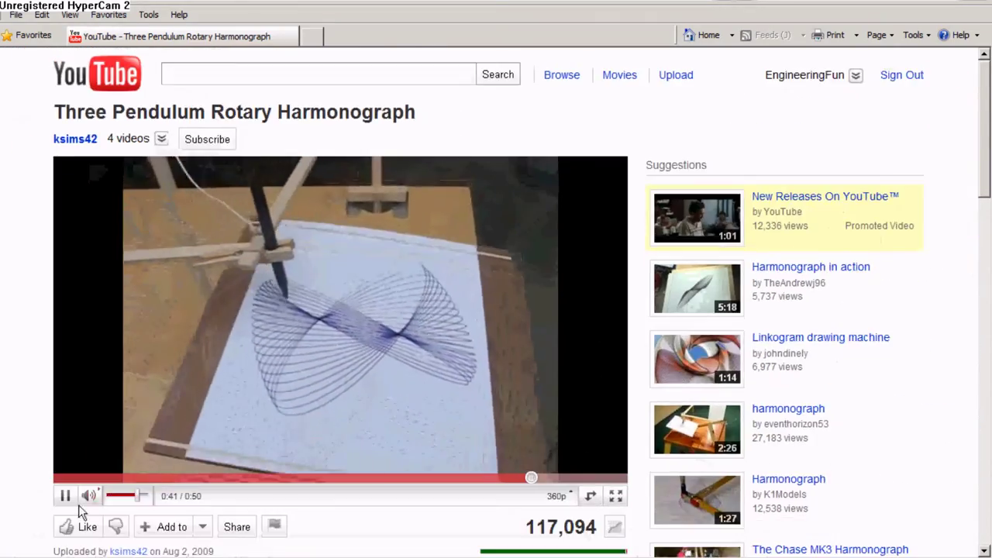
{"action": "left_click", "coordinate": [67, 497]}
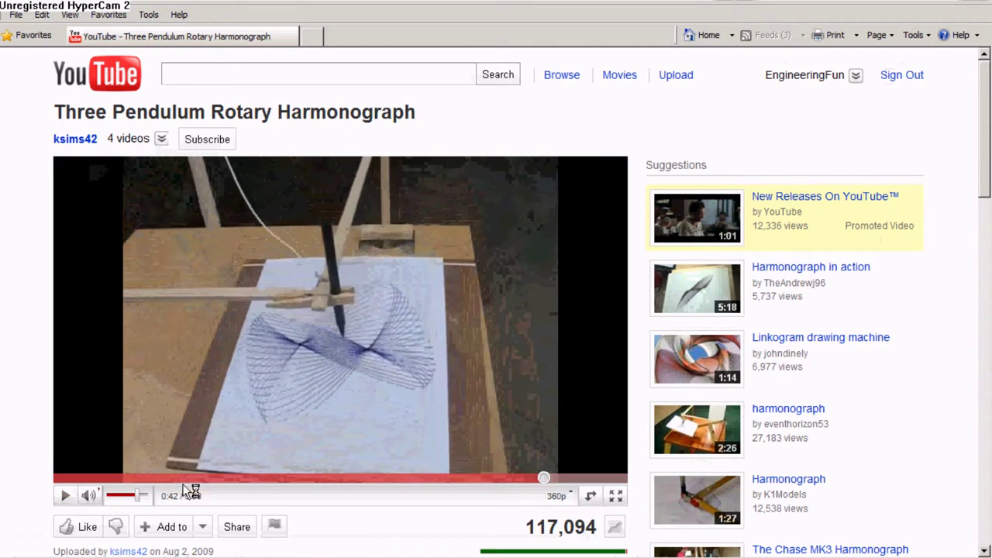
{"action": "mouse_move", "coordinate": [785, 357]}
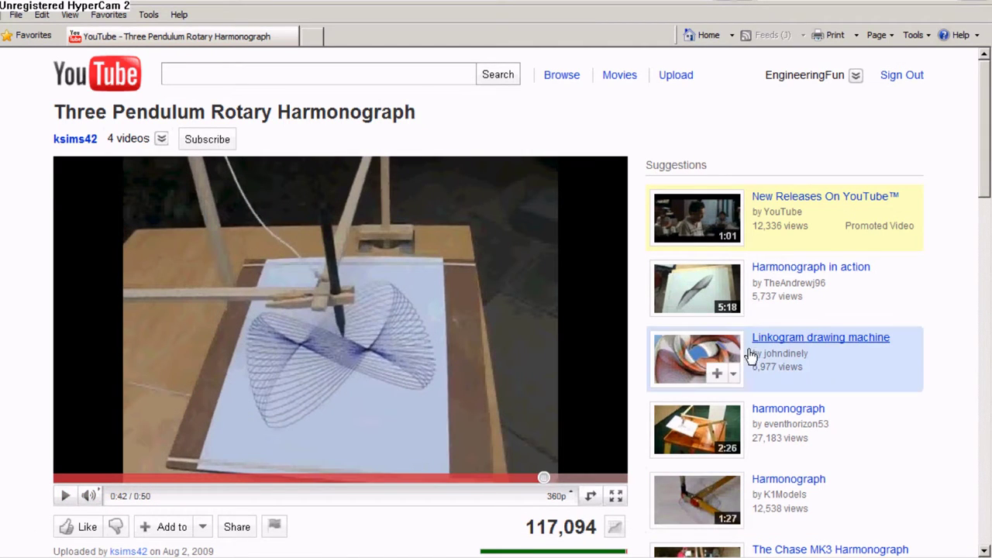
Return to the blog post and search the blog for 'harmonograph'
{"action": "key", "text": "alt+Left"}
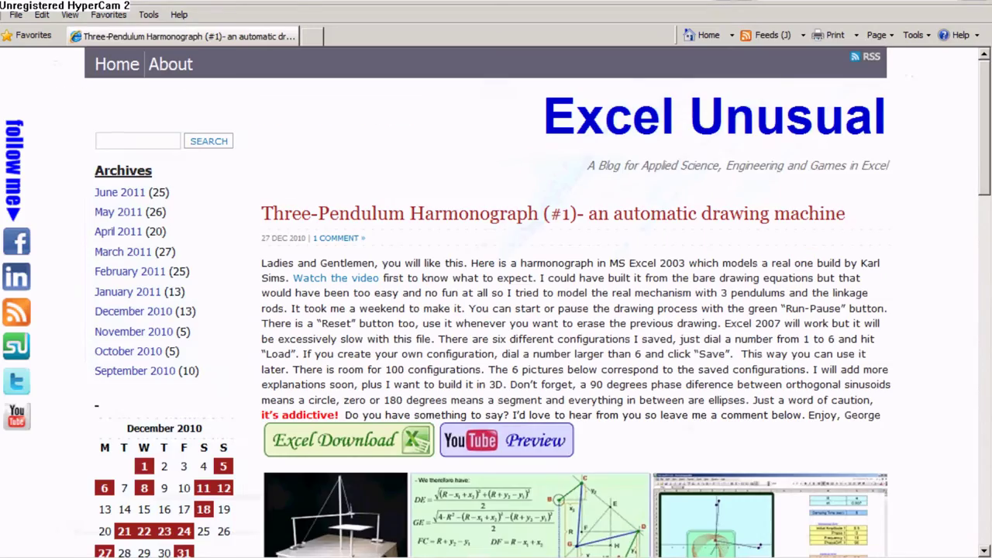
{"action": "scroll", "coordinate": [500, 365], "scroll_direction": "down", "scroll_amount": 1}
{"action": "scroll", "coordinate": [500, 365], "scroll_direction": "down", "scroll_amount": 2}
{"action": "scroll", "coordinate": [311, 272], "scroll_direction": "up", "scroll_amount": 1}
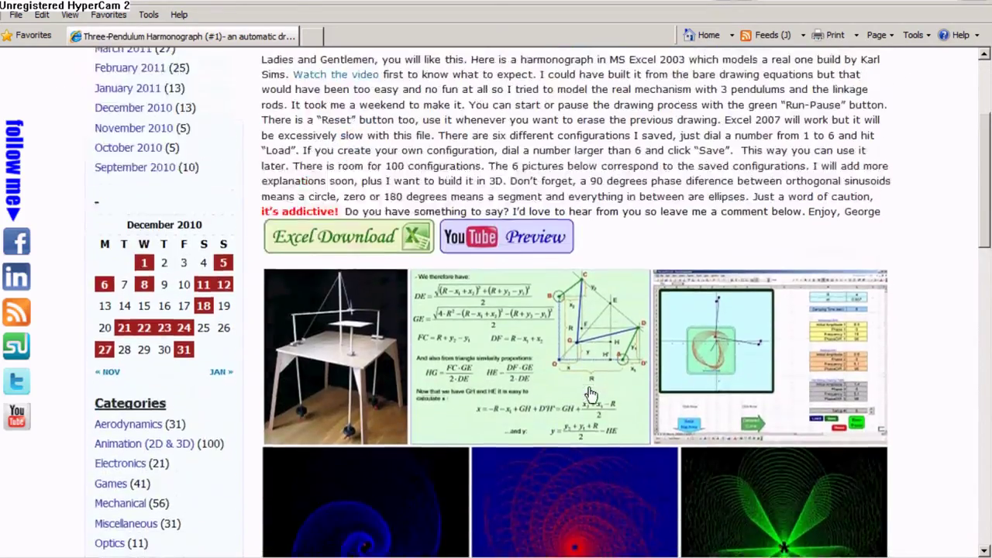
{"action": "scroll", "coordinate": [145, 170], "scroll_direction": "up", "scroll_amount": 3}
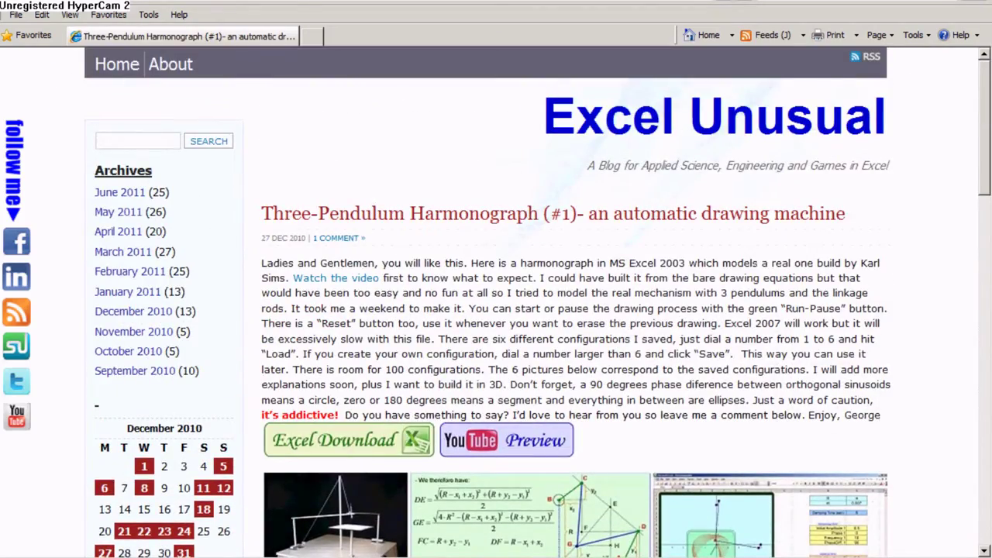
{"action": "type", "text": "harmonograph"}
{"action": "key", "text": "Return"}
Open the '#2 – an improved version' post and browse its drawing gallery
{"action": "scroll", "coordinate": [525, 421], "scroll_direction": "down", "scroll_amount": 2}
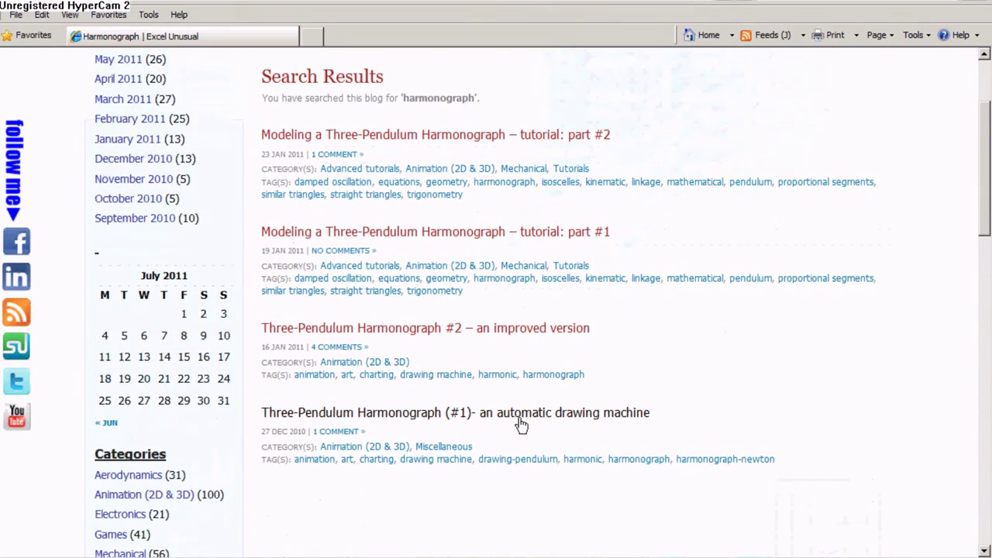
{"action": "left_click", "coordinate": [482, 329]}
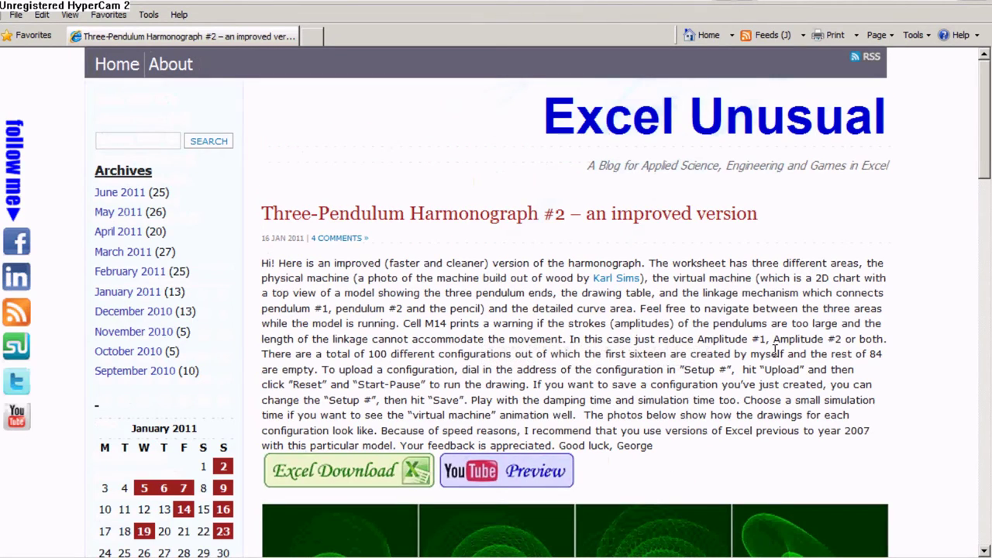
{"action": "scroll", "coordinate": [767, 346], "scroll_direction": "down", "scroll_amount": 3}
{"action": "scroll", "coordinate": [767, 349], "scroll_direction": "down", "scroll_amount": 3}
{"action": "scroll", "coordinate": [768, 351], "scroll_direction": "down", "scroll_amount": 2}
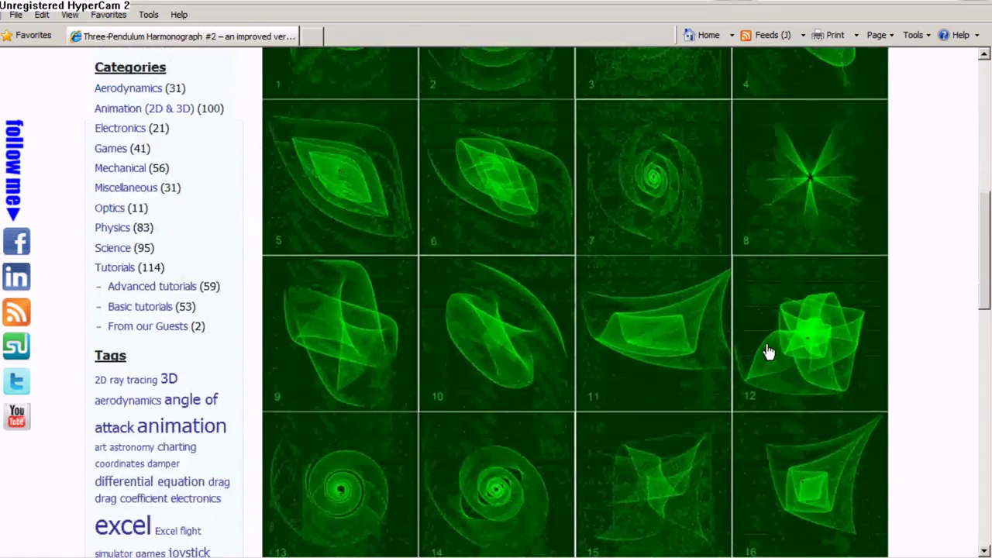
{"action": "scroll", "coordinate": [767, 353], "scroll_direction": "down", "scroll_amount": 2}
{"action": "scroll", "coordinate": [768, 353], "scroll_direction": "up", "scroll_amount": 2}
{"action": "scroll", "coordinate": [768, 350], "scroll_direction": "up", "scroll_amount": 2}
{"action": "scroll", "coordinate": [767, 352], "scroll_direction": "up", "scroll_amount": 1}
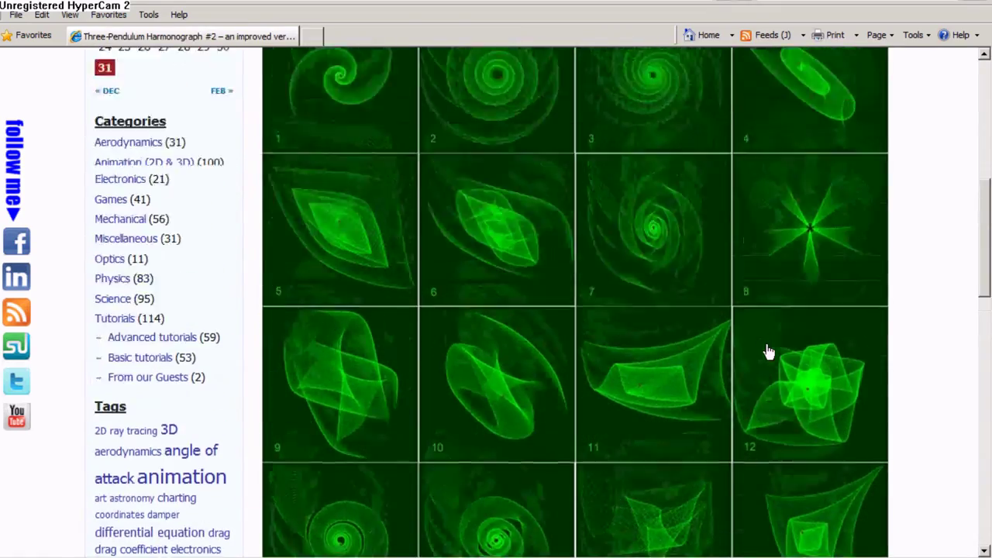
{"action": "scroll", "coordinate": [767, 352], "scroll_direction": "up", "scroll_amount": 3}
{"action": "scroll", "coordinate": [768, 352], "scroll_direction": "down", "scroll_amount": 1}
{"action": "scroll", "coordinate": [768, 353], "scroll_direction": "down", "scroll_amount": 3}
{"action": "scroll", "coordinate": [766, 352], "scroll_direction": "down", "scroll_amount": 4}
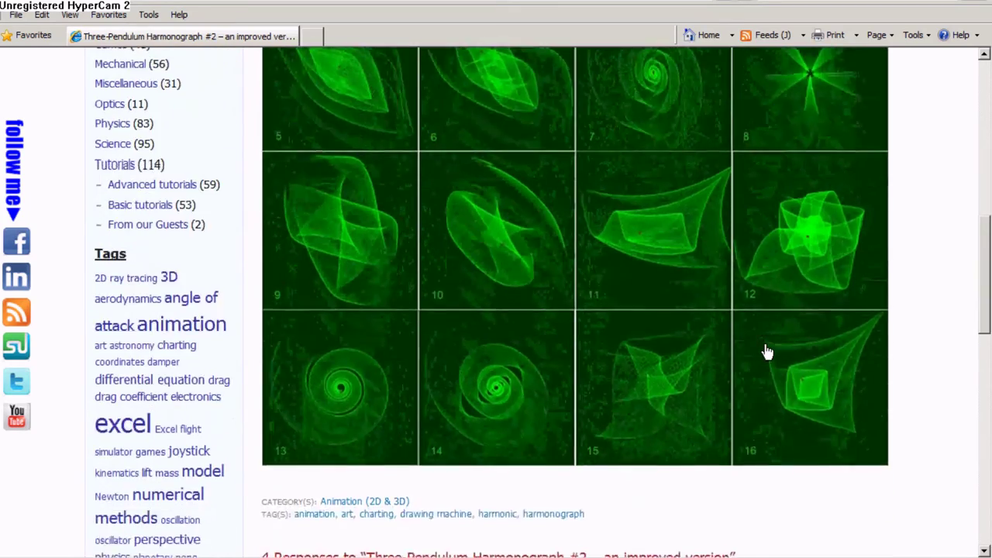
{"action": "scroll", "coordinate": [764, 351], "scroll_direction": "down", "scroll_amount": 2}
{"action": "scroll", "coordinate": [759, 350], "scroll_direction": "up", "scroll_amount": 2}
{"action": "scroll", "coordinate": [783, 411], "scroll_direction": "up", "scroll_amount": 1}
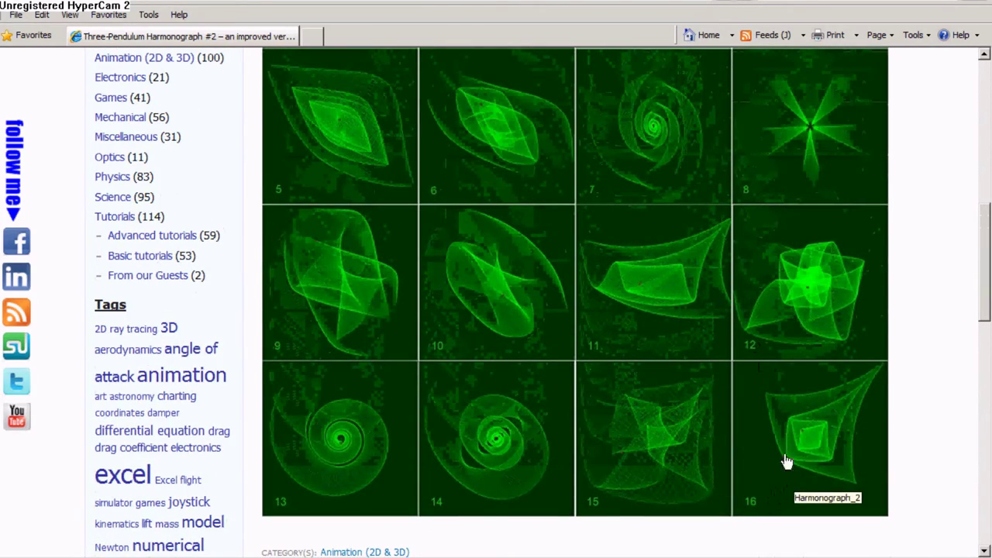
{"action": "scroll", "coordinate": [615, 355], "scroll_direction": "up", "scroll_amount": 1}
{"action": "scroll", "coordinate": [488, 414], "scroll_direction": "up", "scroll_amount": 2}
{"action": "scroll", "coordinate": [458, 435], "scroll_direction": "up", "scroll_amount": 2}
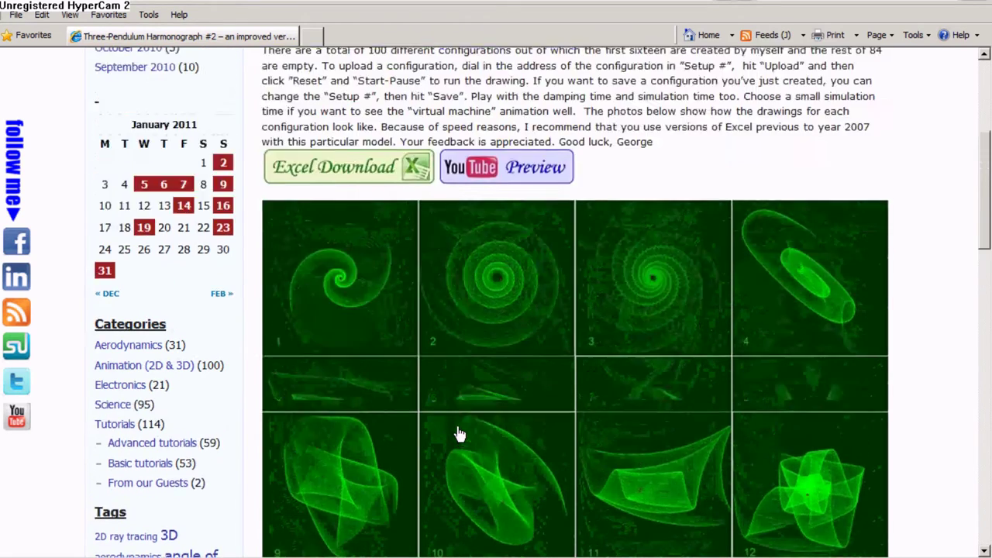
{"action": "scroll", "coordinate": [459, 434], "scroll_direction": "up", "scroll_amount": 1}
Download Harmonograph_2.xls, open it directly, and allow Excel to open the web workbook
{"action": "left_click", "coordinate": [354, 267]}
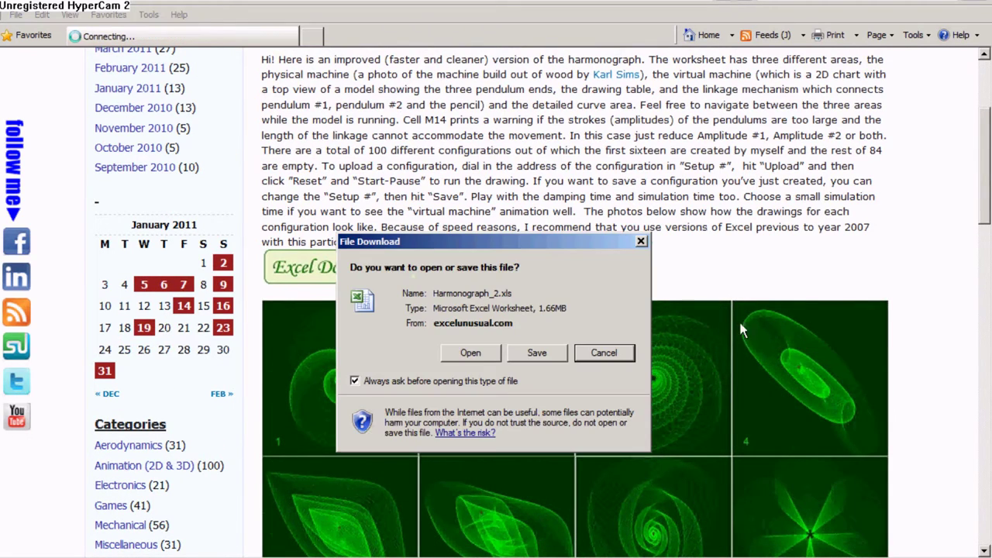
{"action": "left_click", "coordinate": [474, 356]}
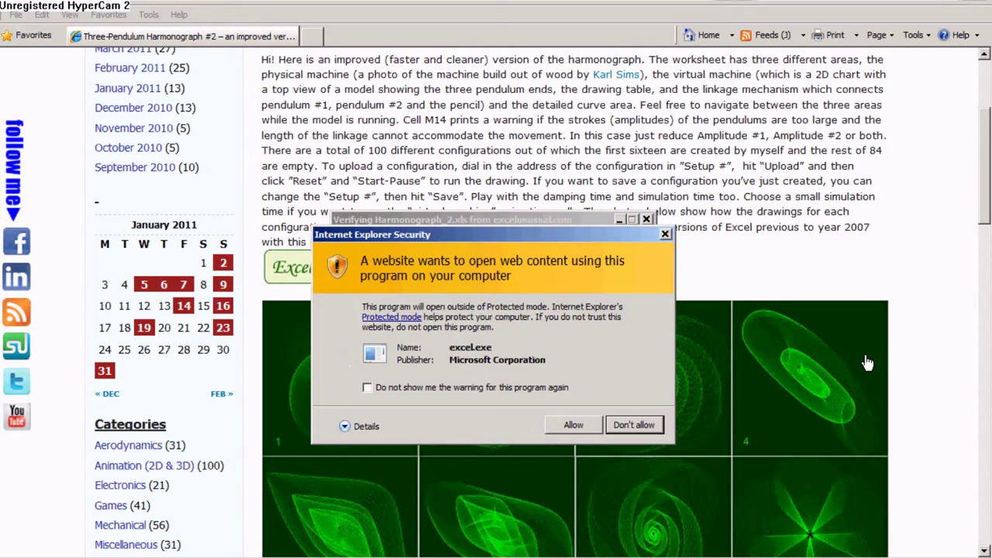
{"action": "left_click", "coordinate": [572, 426]}
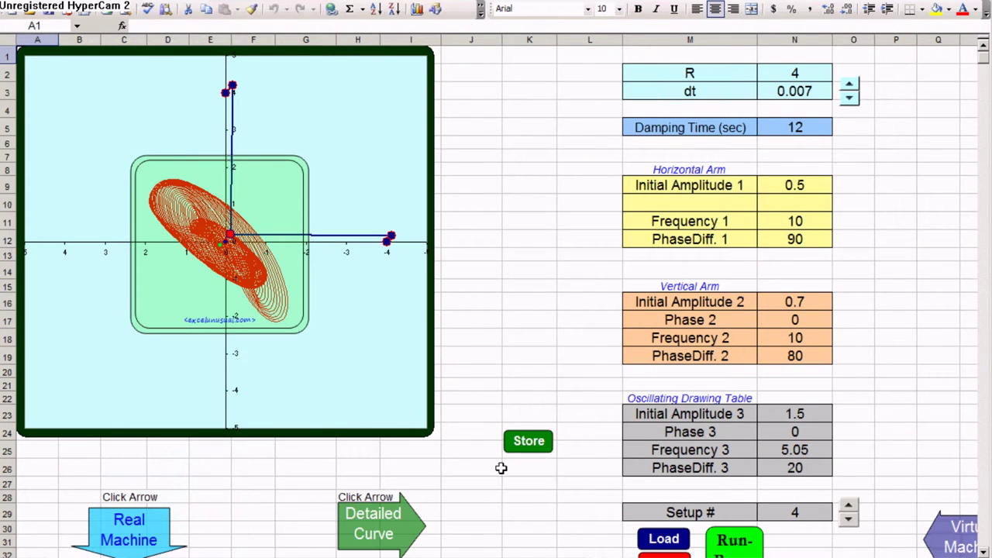
Browse down to the machine photo and pendulum coordinate table, then jump back to the Virtual Machine chart
{"action": "scroll", "coordinate": [490, 466], "scroll_direction": "down", "scroll_amount": 1, "text": "ctrl"}
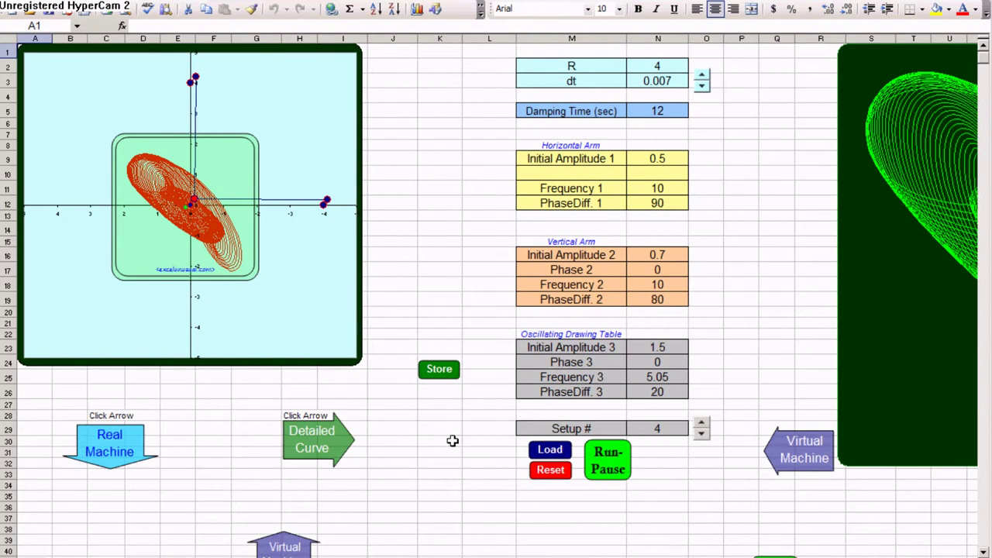
{"action": "scroll", "coordinate": [453, 440], "scroll_direction": "down", "scroll_amount": 3}
{"action": "scroll", "coordinate": [453, 440], "scroll_direction": "down", "scroll_amount": 3}
{"action": "scroll", "coordinate": [452, 440], "scroll_direction": "down", "scroll_amount": 1}
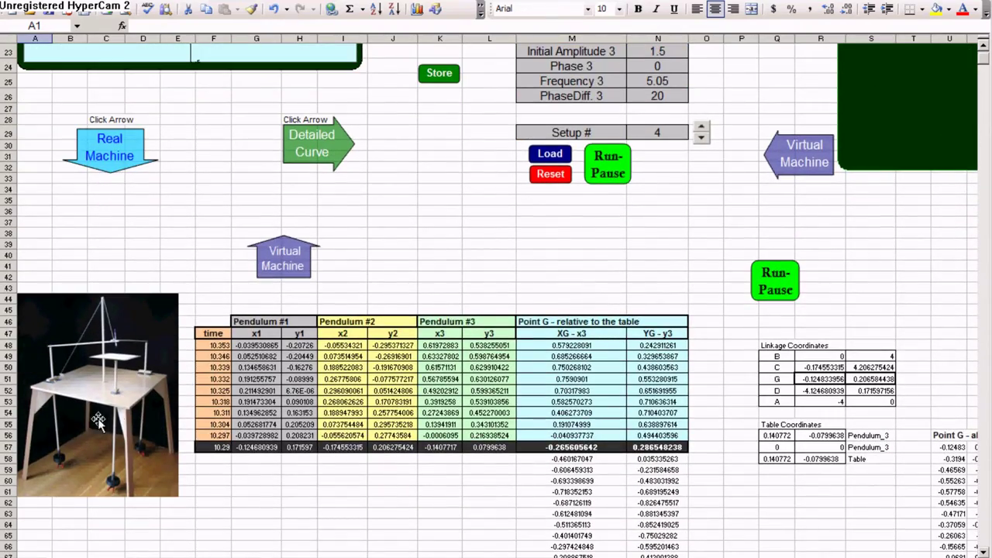
{"action": "scroll", "coordinate": [98, 420], "scroll_direction": "up", "scroll_amount": 4}
{"action": "scroll", "coordinate": [116, 420], "scroll_direction": "down", "scroll_amount": 2}
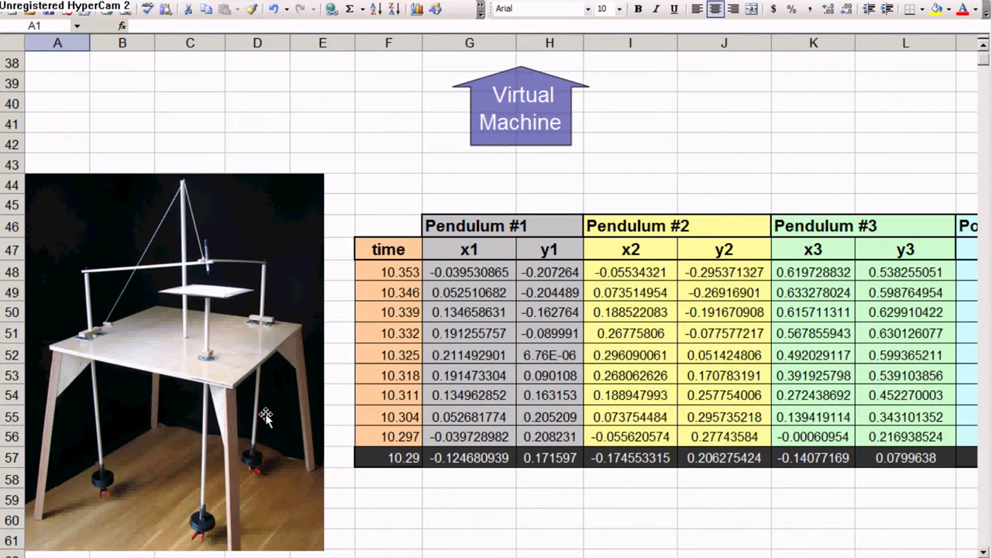
{"action": "left_click", "coordinate": [525, 122]}
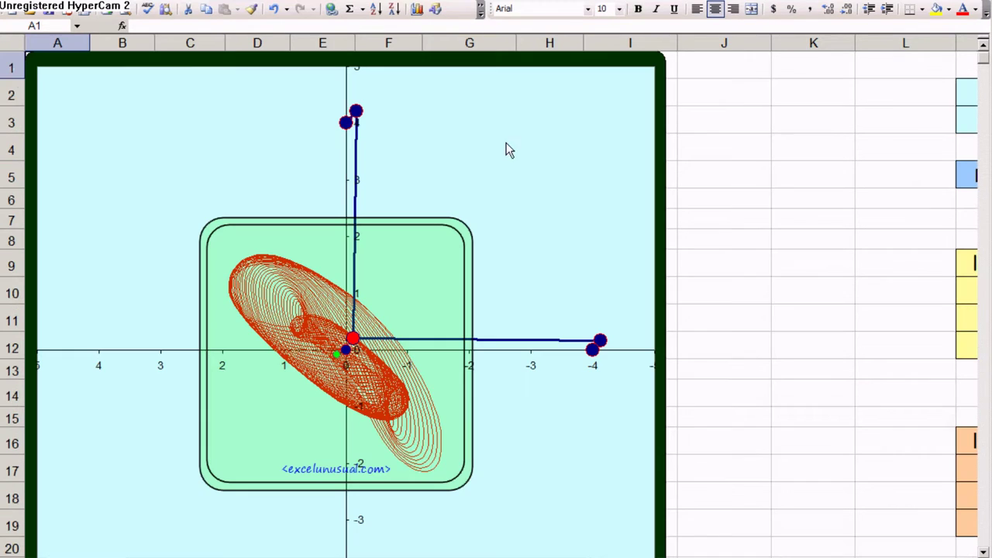
{"action": "scroll", "coordinate": [339, 307], "scroll_direction": "down", "scroll_amount": 1}
Reset and rerun setup 4 so its red trace redraws, zooming in on the machine chart
{"action": "scroll", "coordinate": [341, 308], "scroll_direction": "down", "scroll_amount": 1}
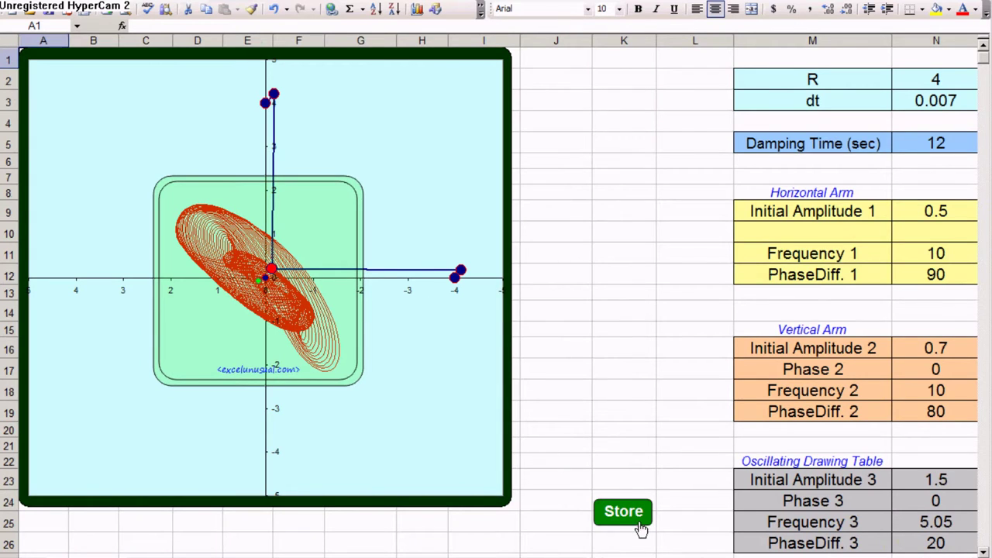
{"action": "scroll", "coordinate": [670, 505], "scroll_direction": "down", "scroll_amount": 1}
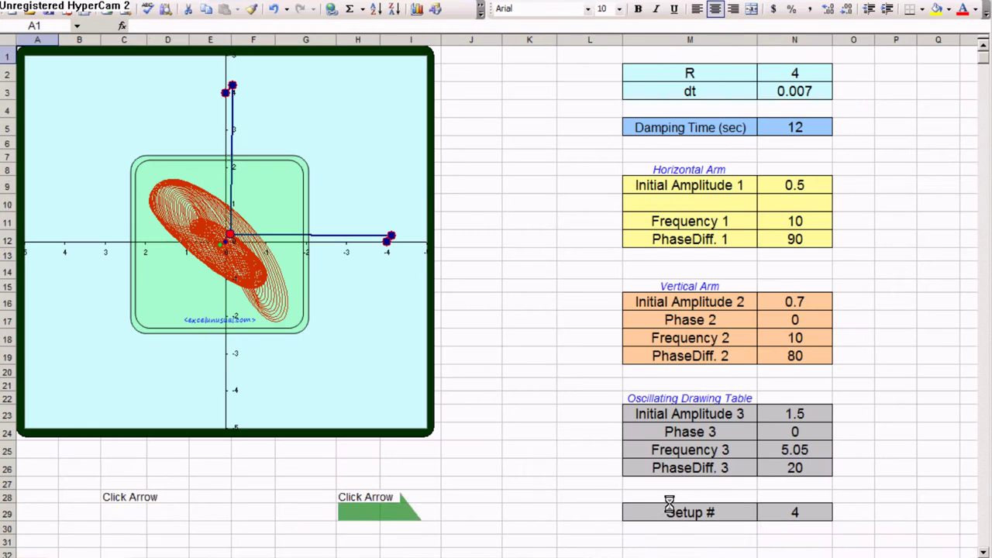
{"action": "scroll", "coordinate": [687, 510], "scroll_direction": "down", "scroll_amount": 1}
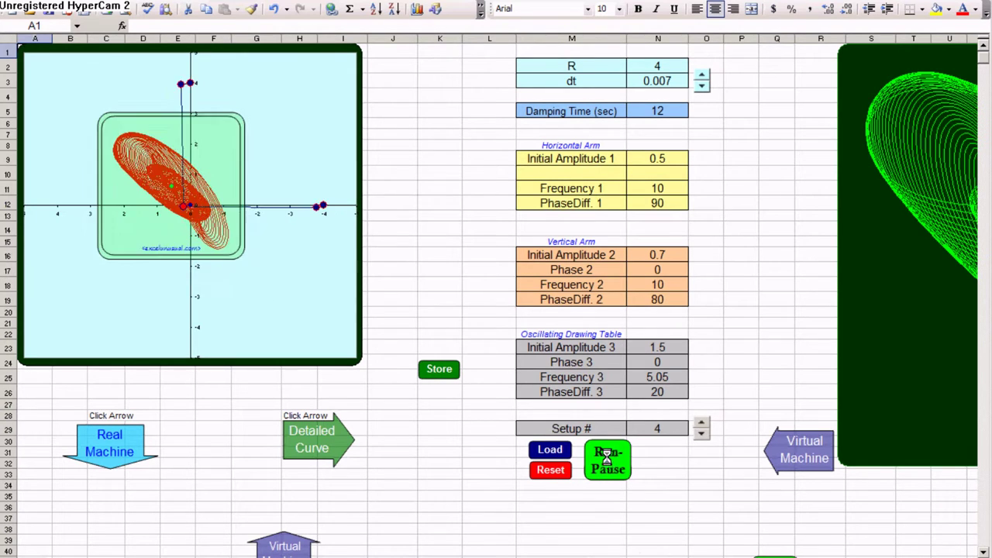
{"action": "left_click", "coordinate": [547, 470]}
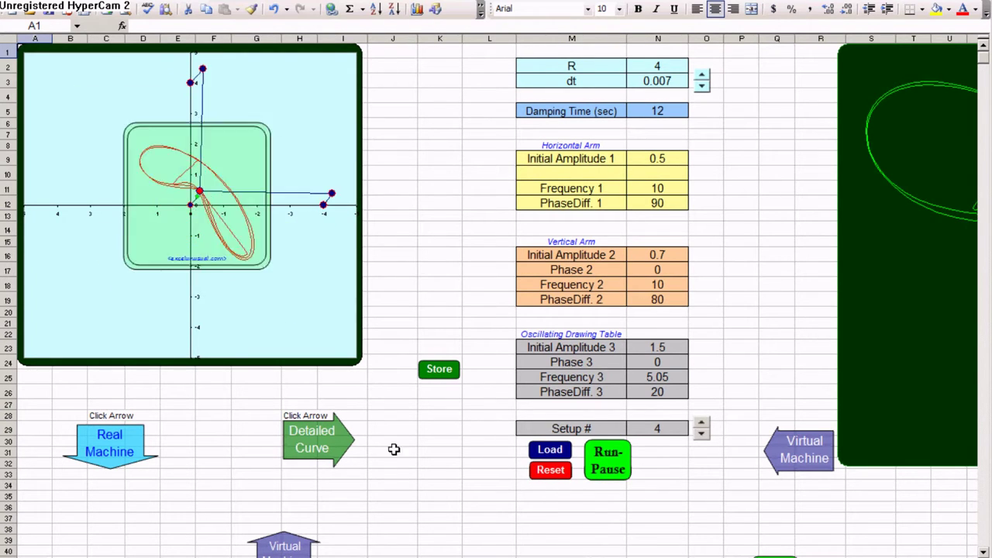
{"action": "left_click", "coordinate": [304, 436]}
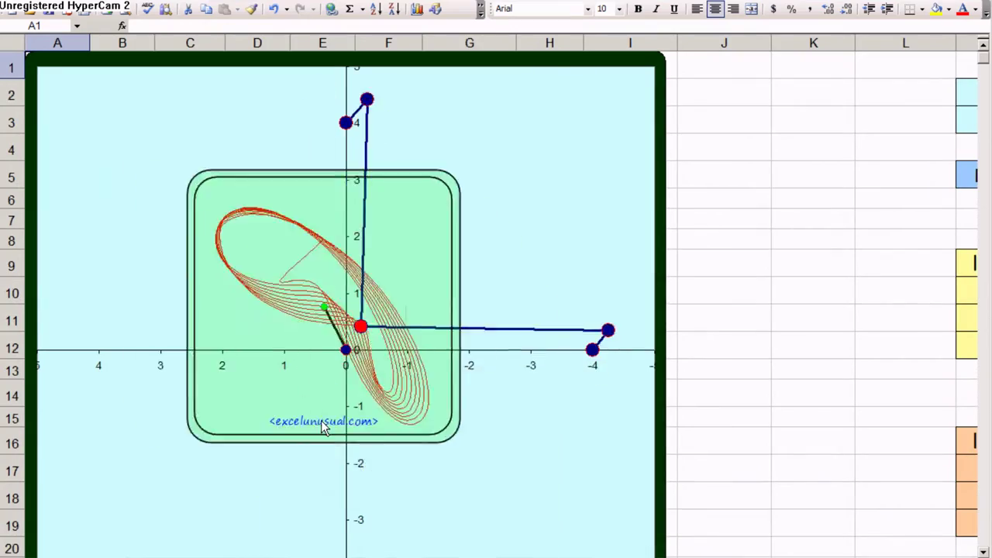
{"action": "scroll", "coordinate": [324, 426], "scroll_direction": "down", "scroll_amount": 1}
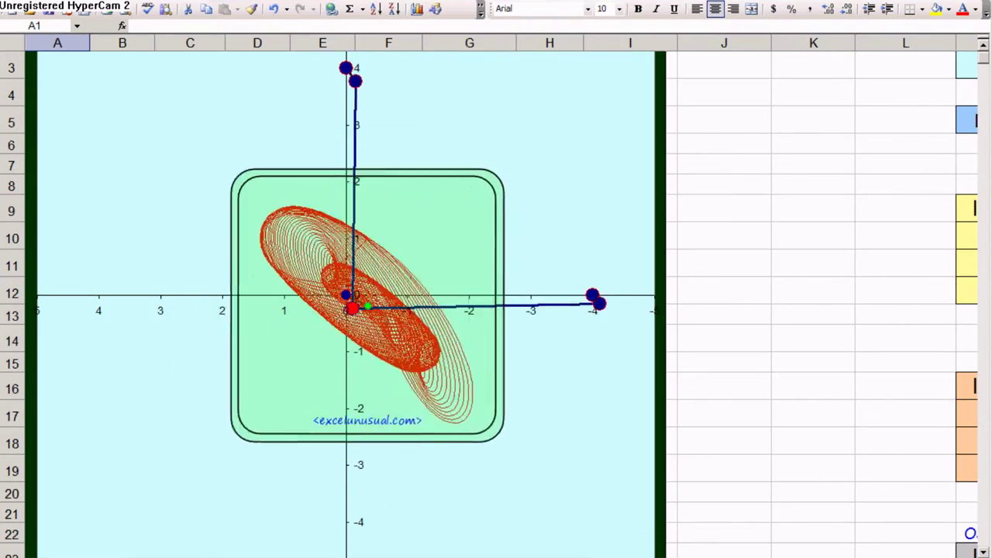
Move over to the Detailed Curve chart and raise the Setup # spinner from 4 to 10
{"action": "scroll", "coordinate": [452, 446], "scroll_direction": "right", "scroll_amount": 10}
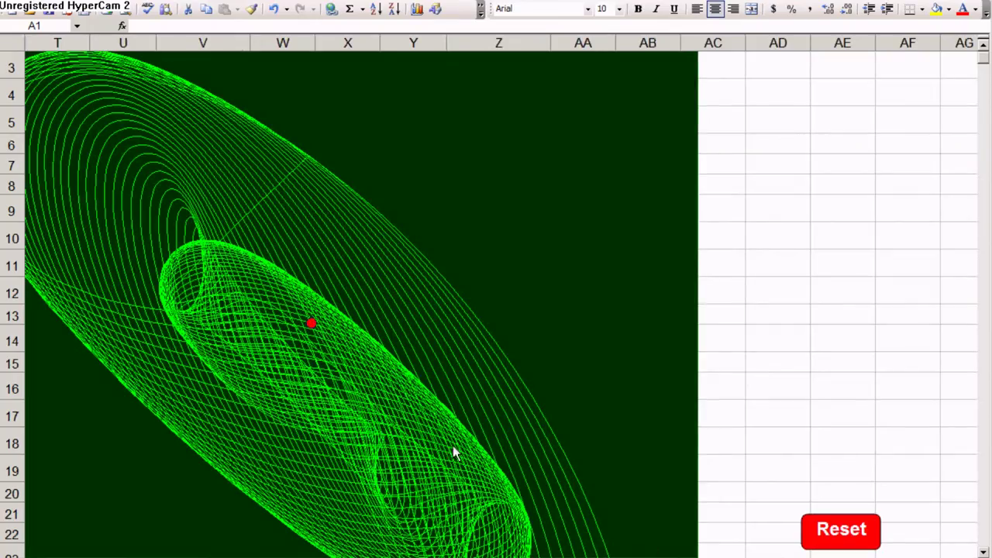
{"action": "scroll", "coordinate": [317, 375], "scroll_direction": "down", "scroll_amount": 1}
{"action": "scroll", "coordinate": [307, 372], "scroll_direction": "down", "scroll_amount": 1}
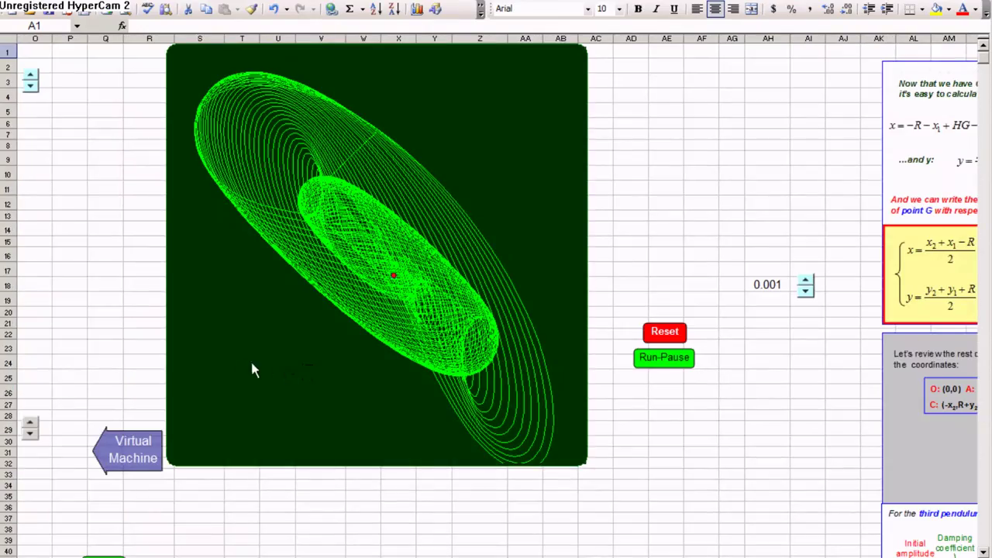
{"action": "scroll", "coordinate": [496, 279], "scroll_direction": "left", "scroll_amount": 3}
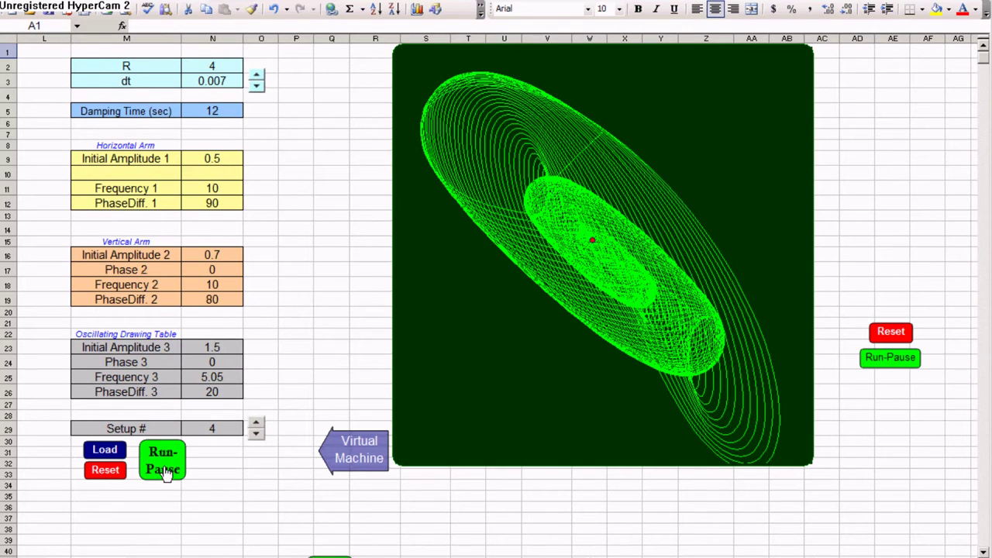
{"action": "left_click", "coordinate": [257, 425]}
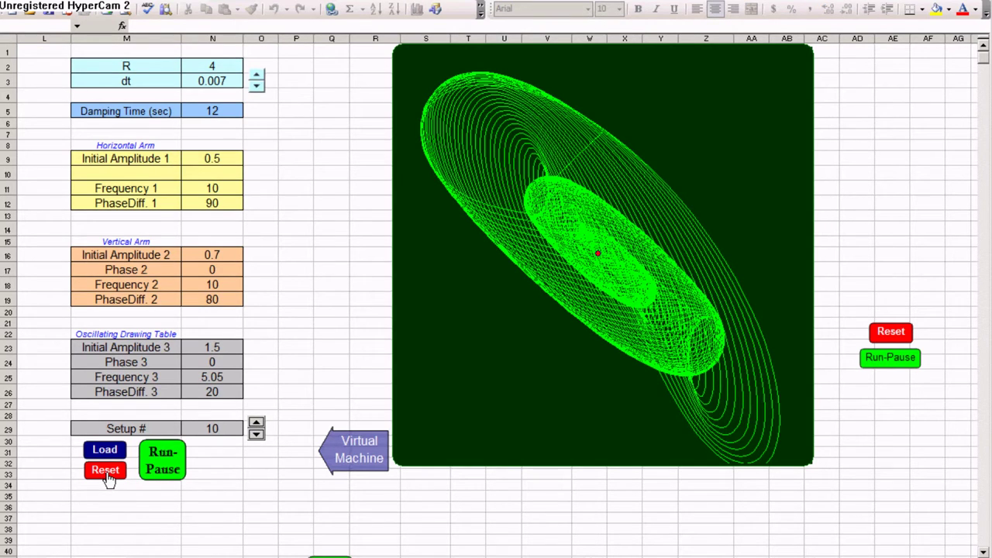
Reset, load setup 10's stored parameters and run to draw its crossed-loop green pattern
{"action": "left_click", "coordinate": [108, 473]}
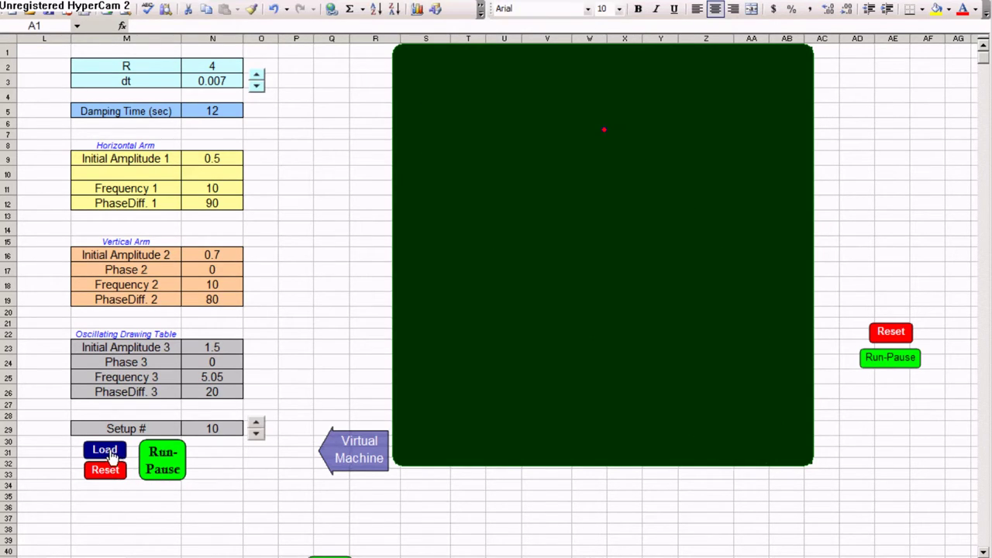
{"action": "left_click", "coordinate": [109, 453]}
{"action": "left_click", "coordinate": [164, 464]}
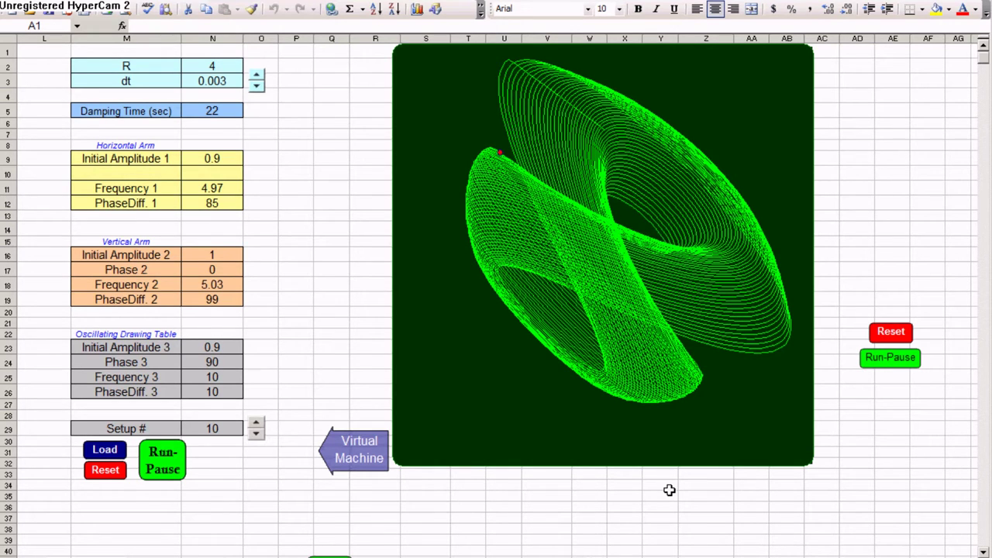
{"action": "left_click", "coordinate": [341, 450]}
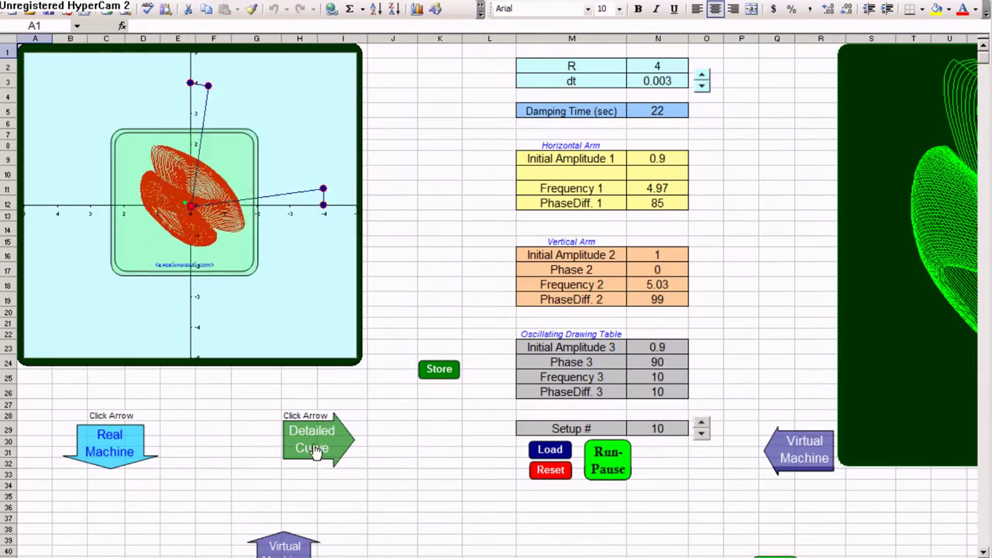
Switch between the Detailed Curve and Virtual Machine views, ending at setup 10's parameter tables
{"action": "left_click", "coordinate": [105, 450]}
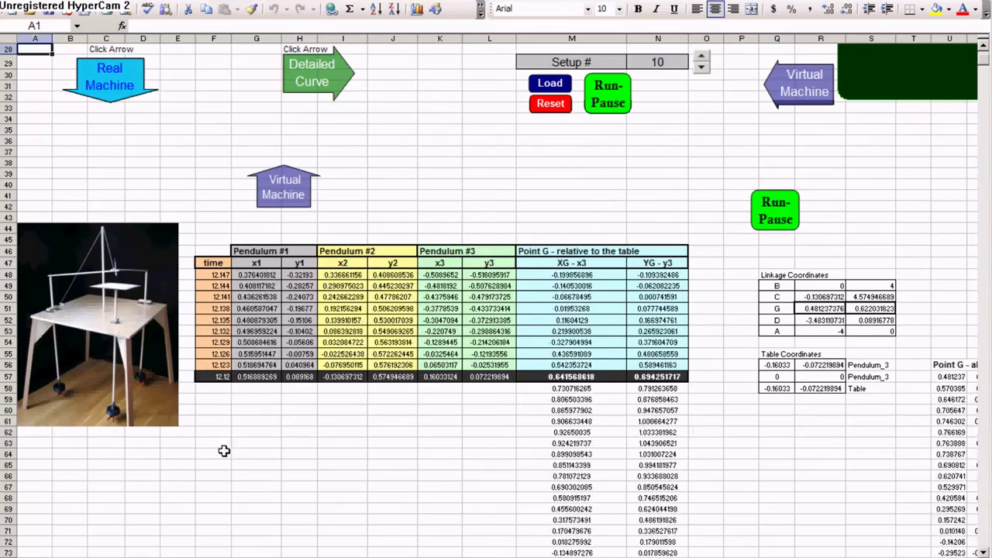
{"action": "left_click", "coordinate": [297, 189]}
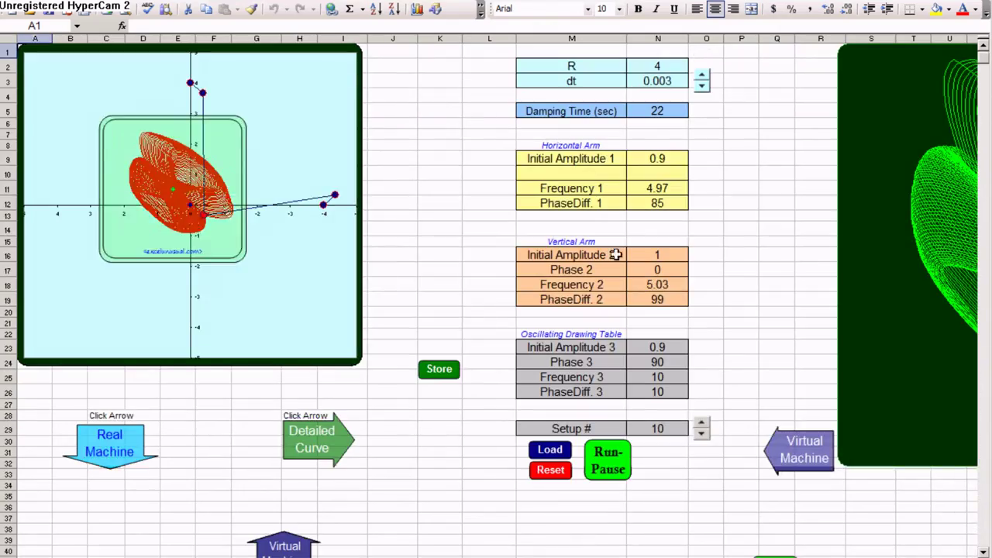
{"action": "left_click", "coordinate": [298, 448]}
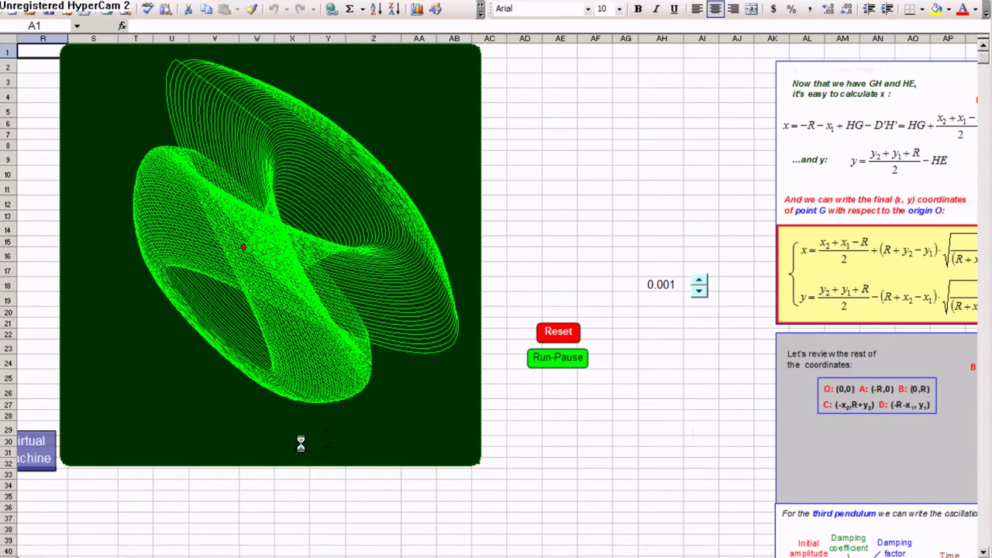
{"action": "left_click", "coordinate": [35, 450]}
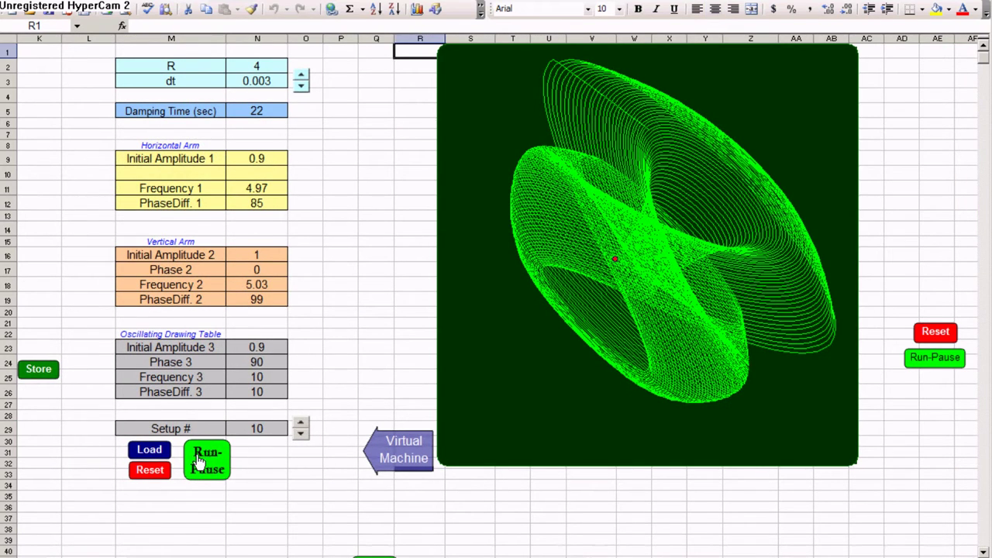
Load setup 16 and draw its kite-shaped green web of crossing curves
{"action": "double_click", "coordinate": [300, 427]}
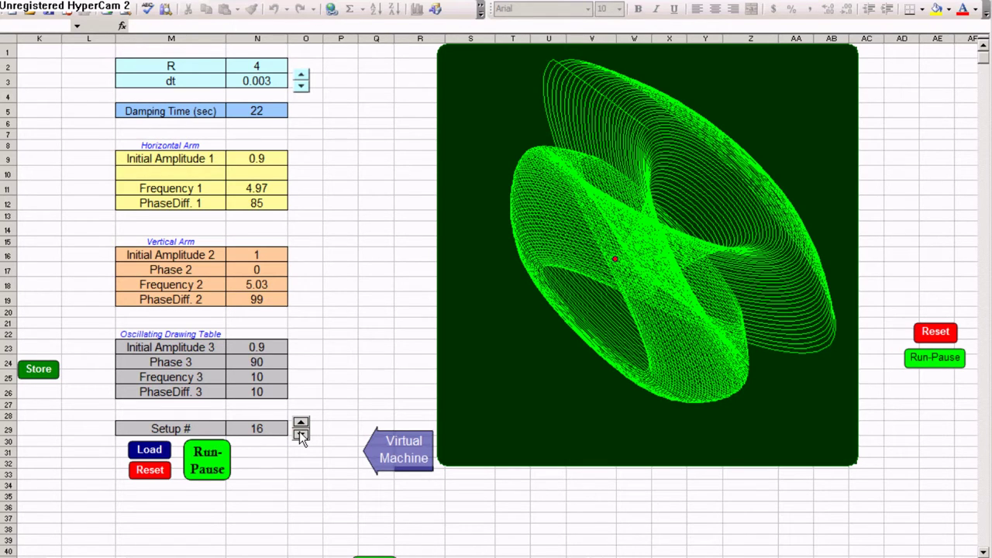
{"action": "left_click", "coordinate": [152, 471]}
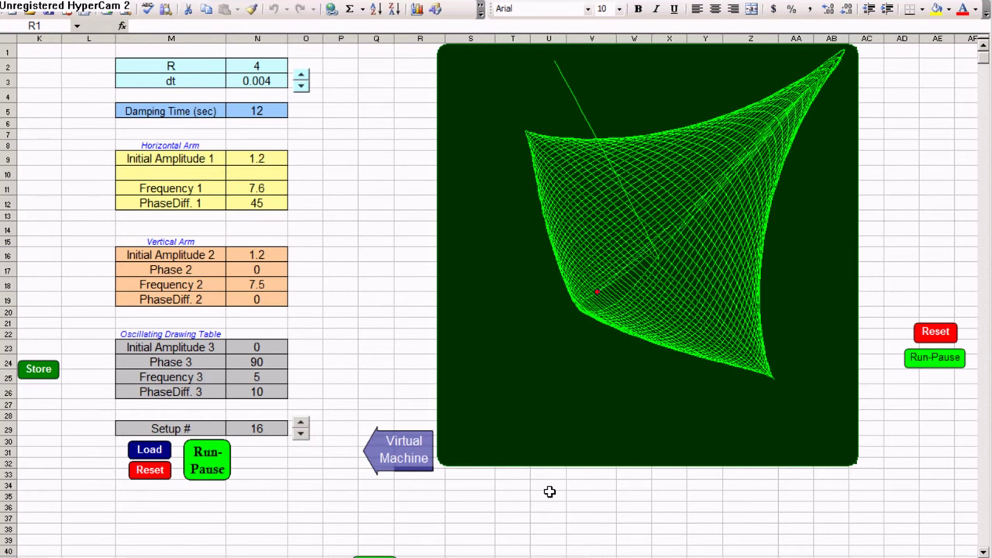
{"action": "scroll", "coordinate": [549, 491], "scroll_direction": "up", "scroll_amount": 2}
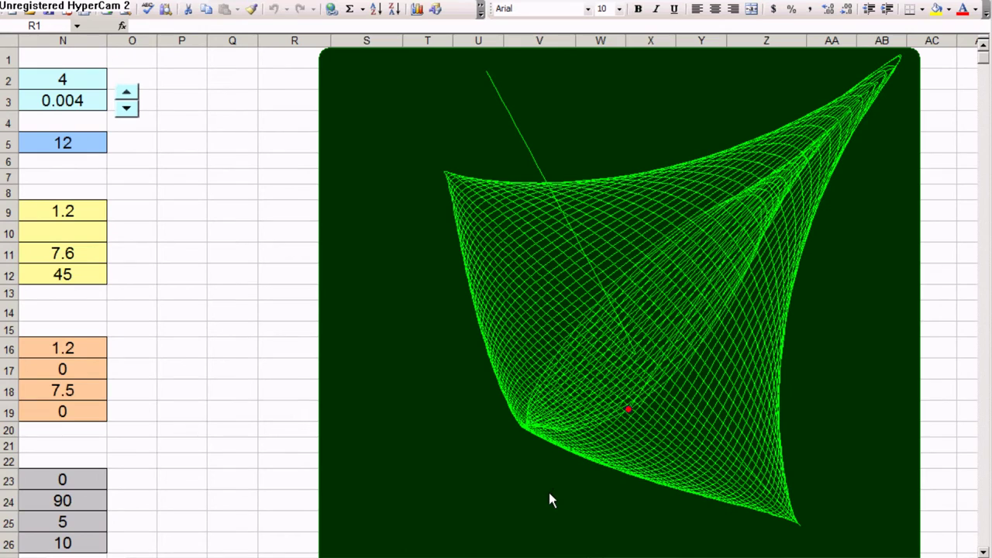
{"action": "scroll", "coordinate": [549, 492], "scroll_direction": "down", "scroll_amount": 1}
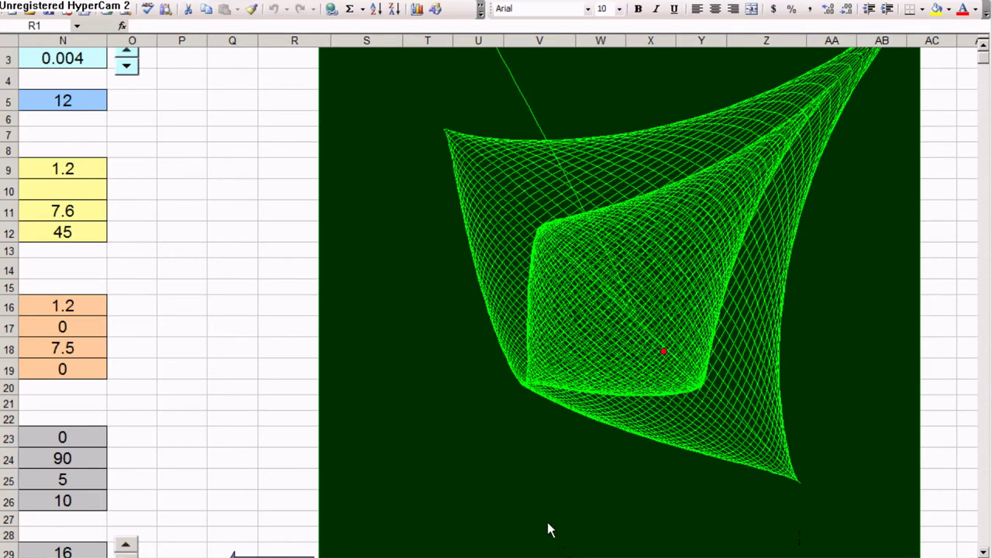
{"action": "scroll", "coordinate": [547, 524], "scroll_direction": "down", "scroll_amount": 3, "text": "ctrl"}
Show the Virtual Machine chart with setup 16's pendulum arms and trace
{"action": "left_click", "coordinate": [222, 453]}
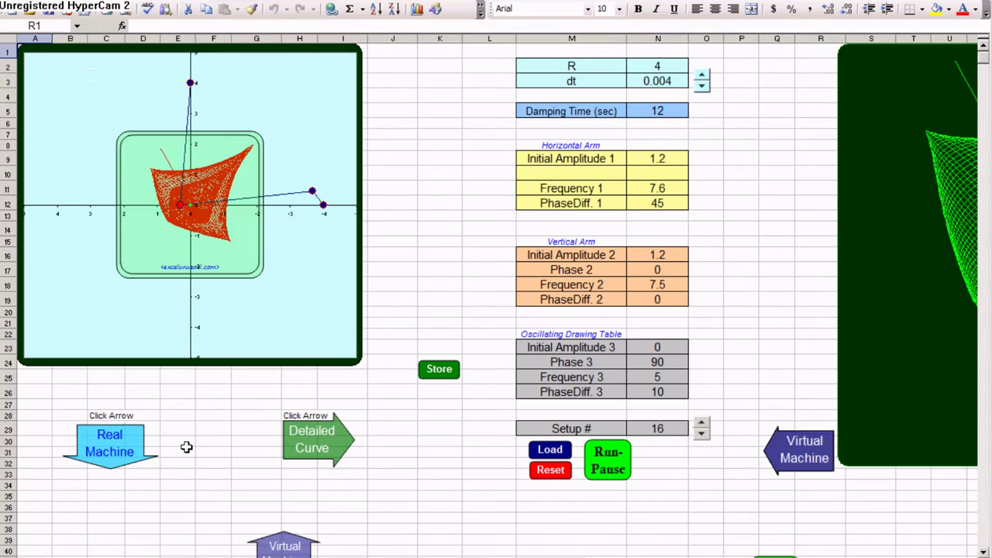
{"action": "scroll", "coordinate": [224, 390], "scroll_direction": "up", "scroll_amount": 3, "text": "ctrl"}
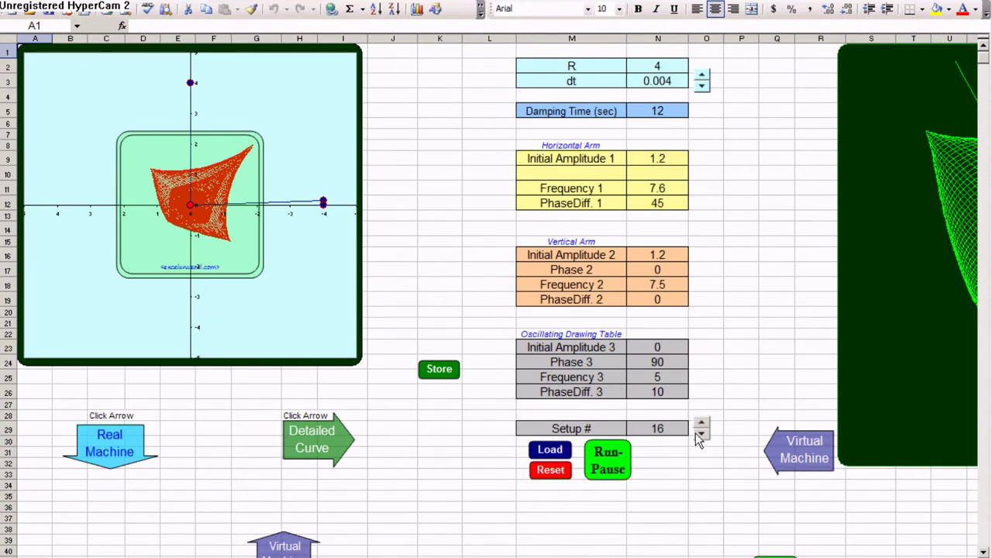
Run setup 14 and pause once its green looping spiral appears in the detailed curve chart
{"action": "left_click", "coordinate": [700, 436]}
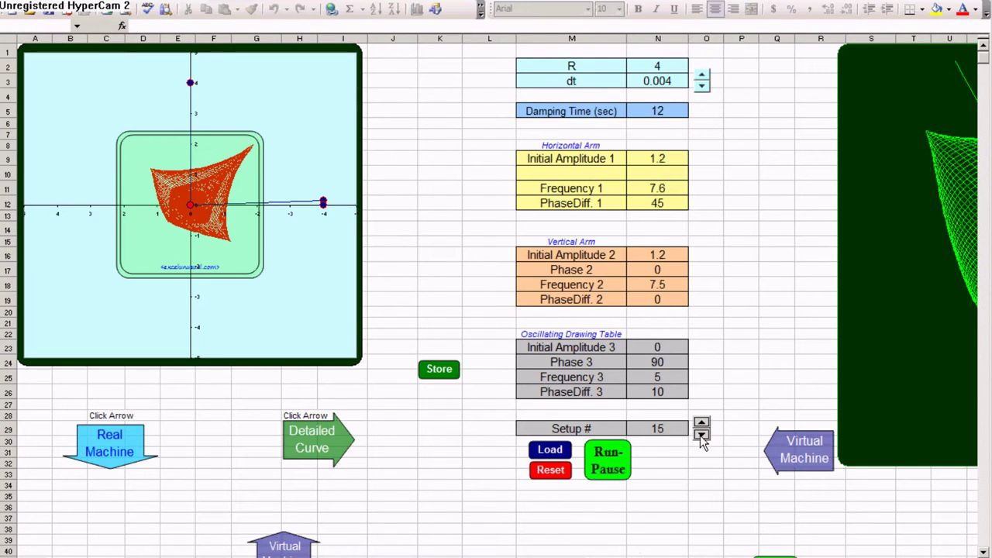
{"action": "left_click", "coordinate": [549, 481]}
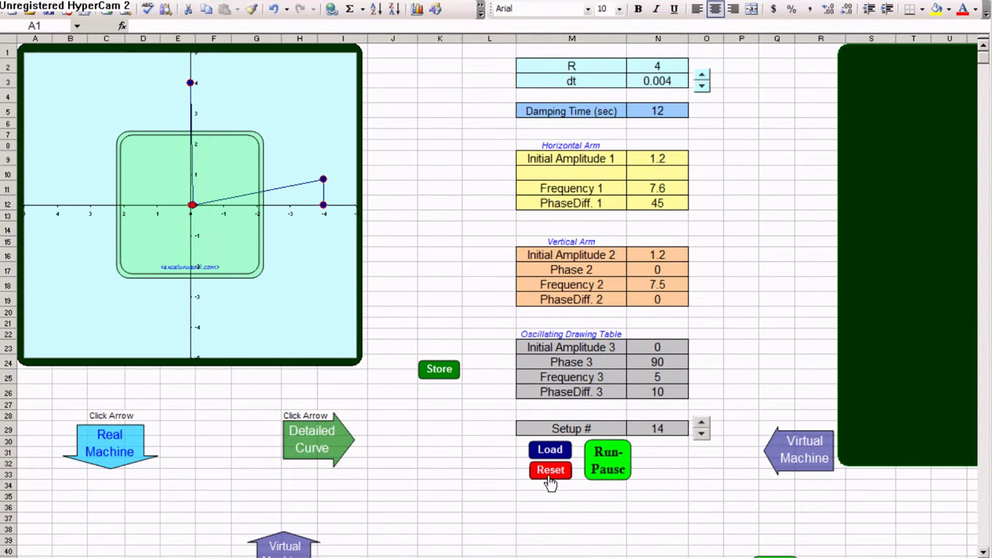
{"action": "left_click", "coordinate": [558, 455]}
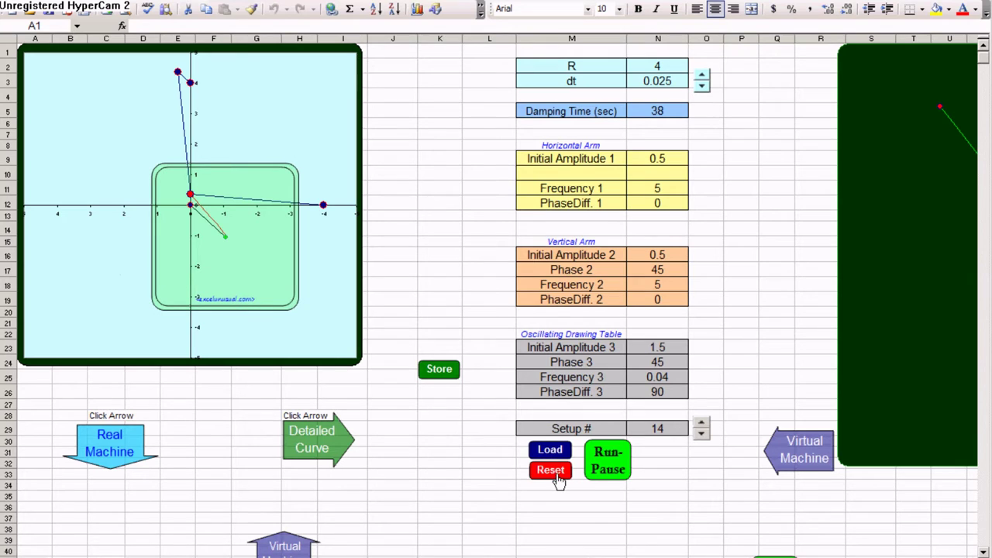
{"action": "left_click", "coordinate": [608, 467]}
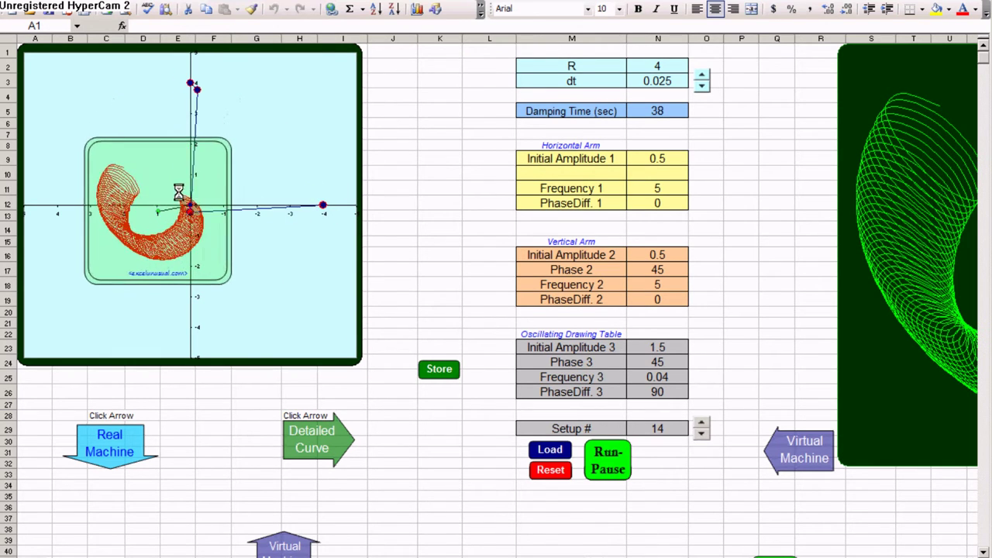
{"action": "left_click", "coordinate": [335, 454]}
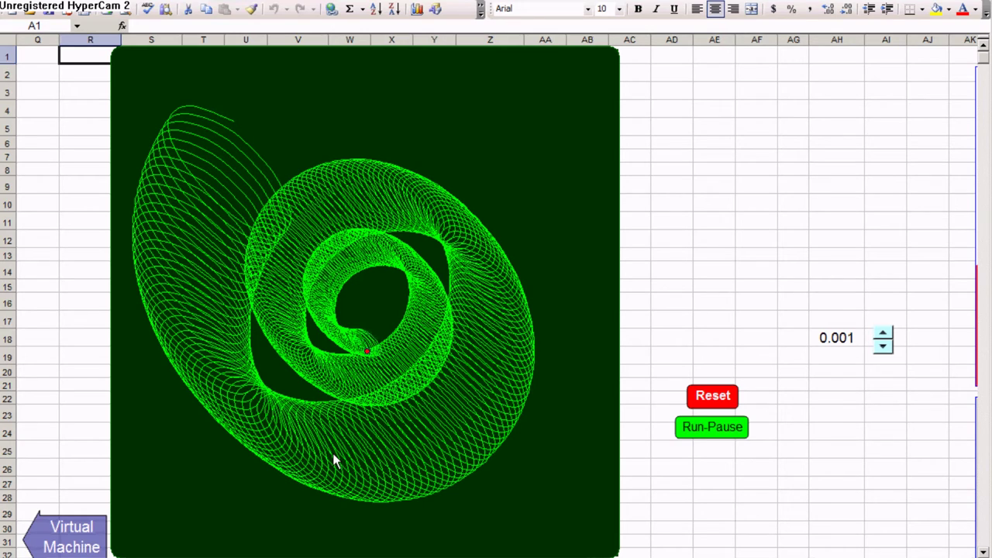
{"action": "left_click", "coordinate": [695, 432]}
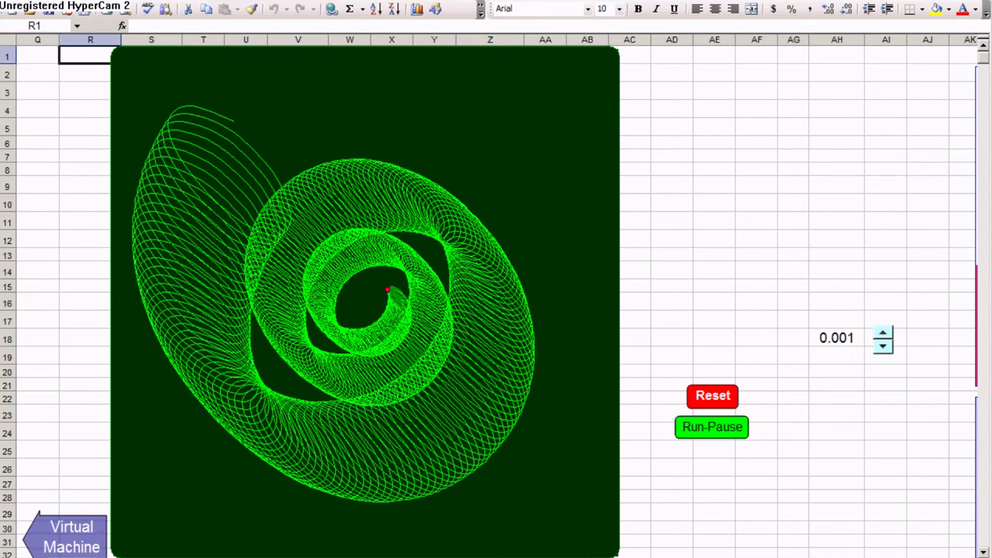
{"action": "key", "text": "F2"}
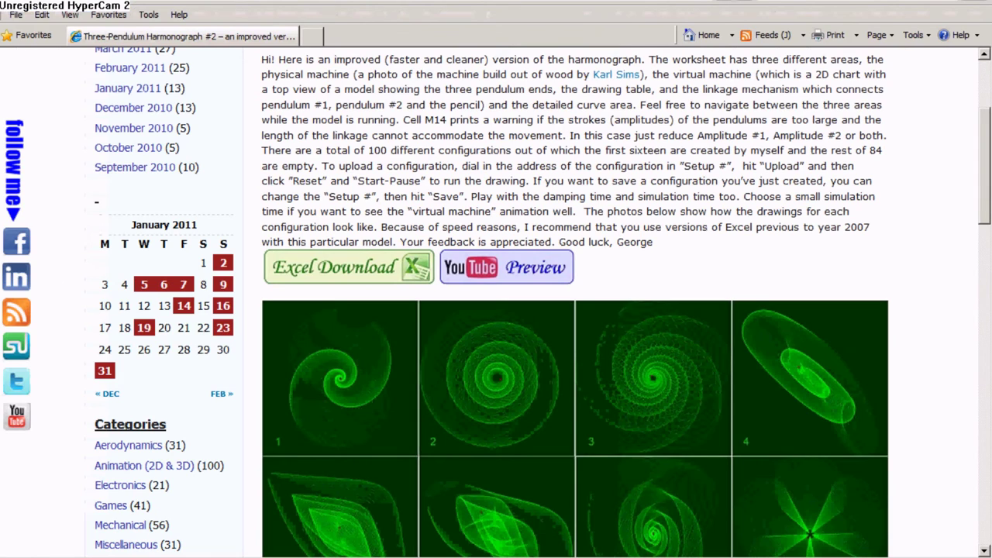
Open the 'Modeling a Three-Pendulum Harmonograph – tutorial: part #1' post from the search results
{"action": "scroll", "coordinate": [387, 311], "scroll_direction": "up", "scroll_amount": 5}
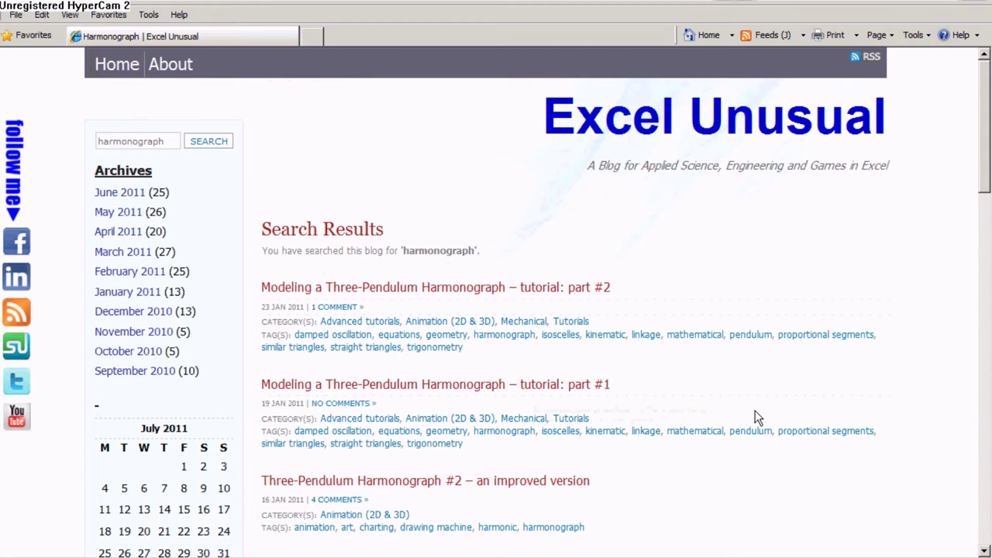
{"action": "left_click", "coordinate": [601, 384]}
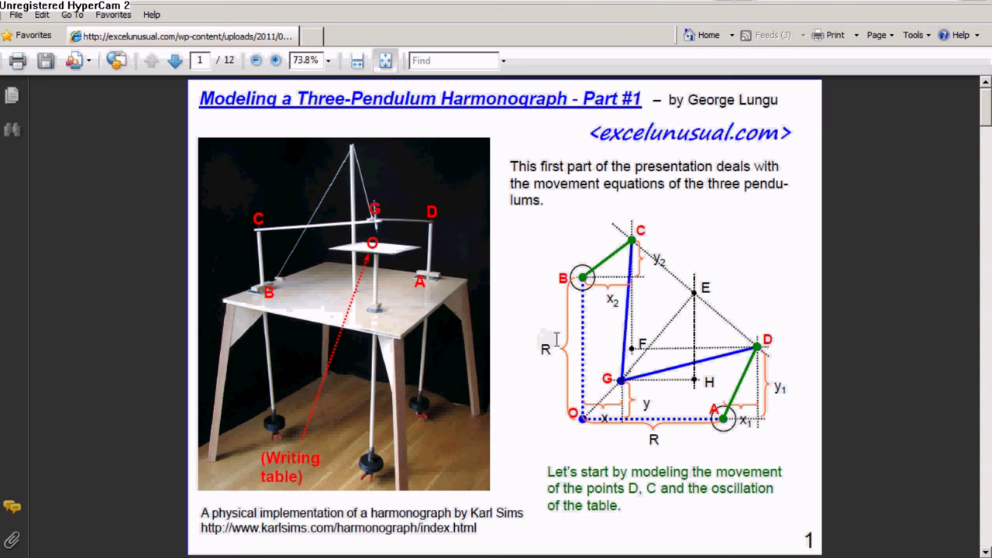
Scroll through all 12 pages of the part #1 PDF, then return to the blog post
{"action": "scroll", "coordinate": [557, 339], "scroll_direction": "down", "scroll_amount": 3}
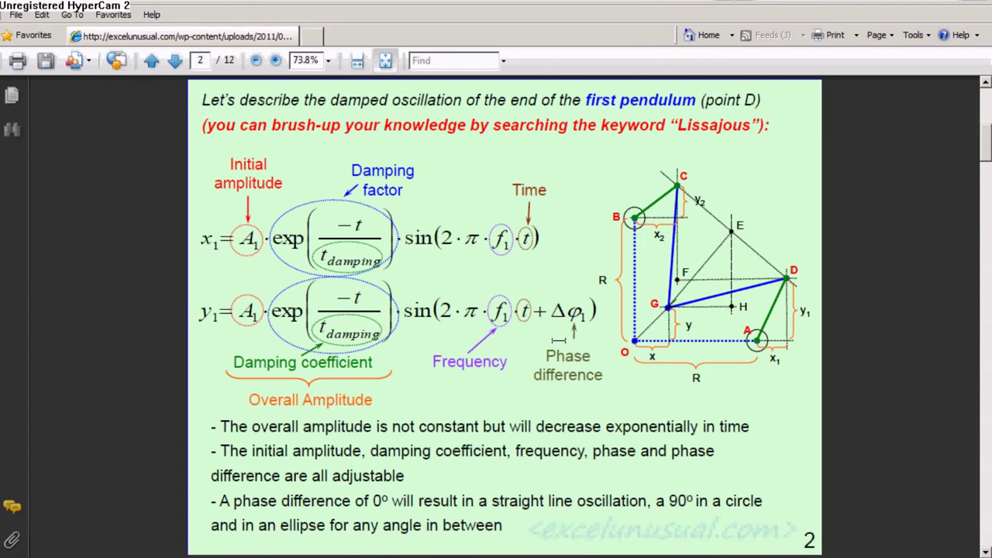
{"action": "scroll", "coordinate": [557, 339], "scroll_direction": "down", "scroll_amount": 3}
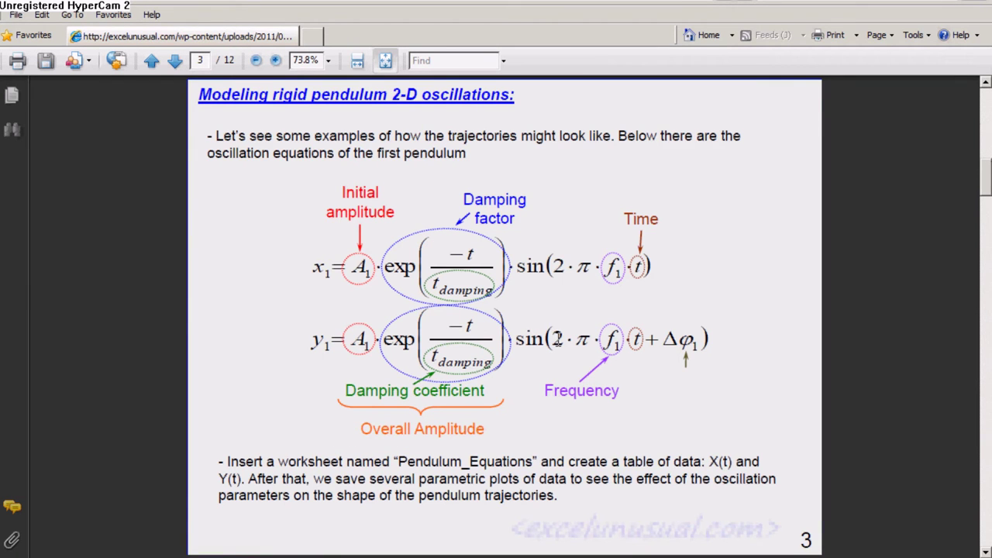
{"action": "scroll", "coordinate": [557, 339], "scroll_direction": "down", "scroll_amount": 3}
{"action": "scroll", "coordinate": [558, 339], "scroll_direction": "down", "scroll_amount": 3}
{"action": "scroll", "coordinate": [558, 339], "scroll_direction": "down", "scroll_amount": 3}
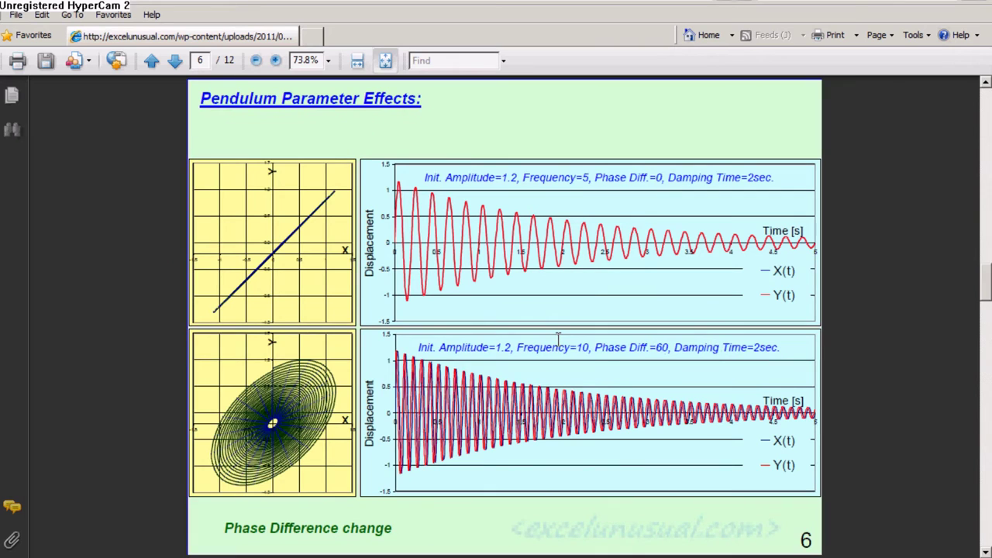
{"action": "scroll", "coordinate": [557, 339], "scroll_direction": "down", "scroll_amount": 3}
{"action": "scroll", "coordinate": [557, 339], "scroll_direction": "down", "scroll_amount": 3}
{"action": "scroll", "coordinate": [557, 339], "scroll_direction": "down", "scroll_amount": 3}
{"action": "scroll", "coordinate": [557, 338], "scroll_direction": "down", "scroll_amount": 3}
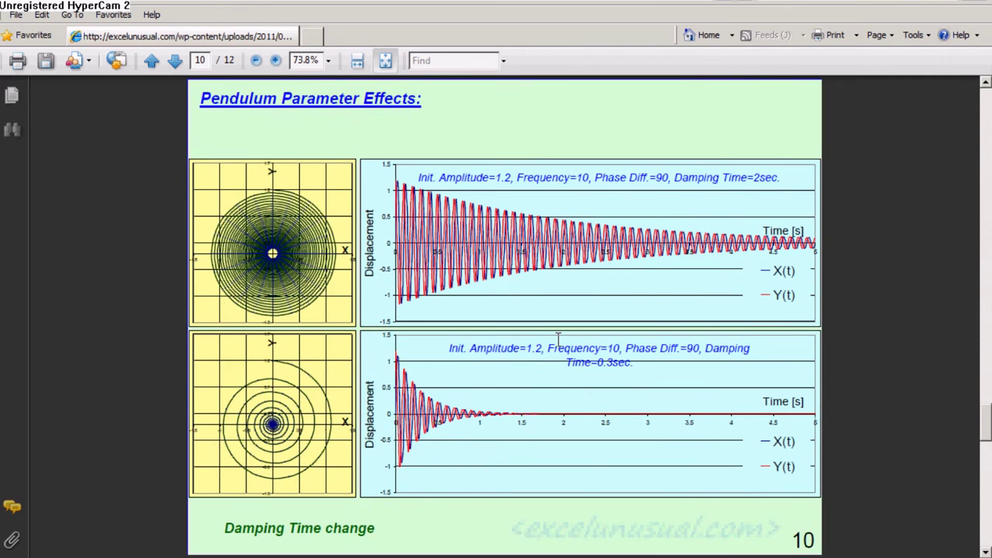
{"action": "scroll", "coordinate": [558, 339], "scroll_direction": "down", "scroll_amount": 3}
{"action": "scroll", "coordinate": [557, 339], "scroll_direction": "down", "scroll_amount": 3}
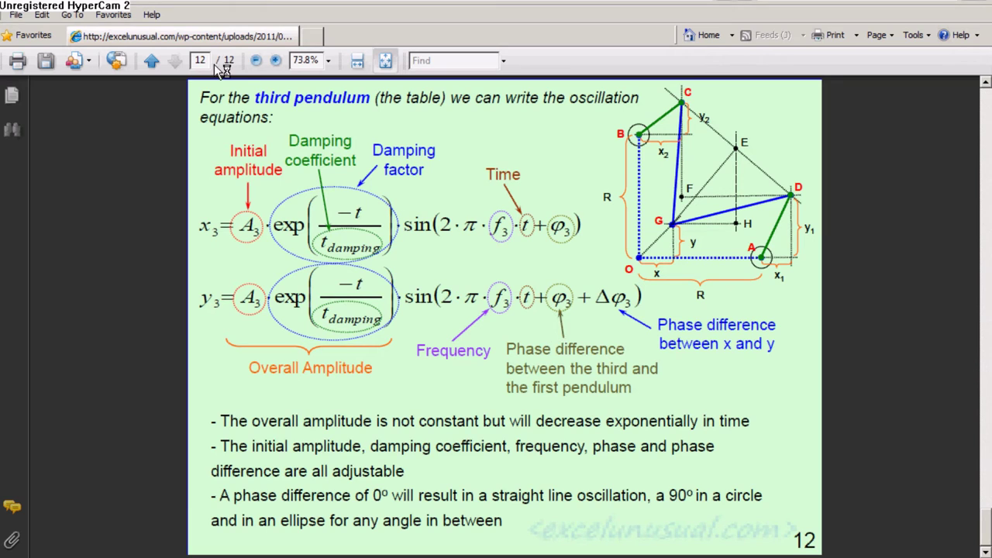
{"action": "key", "text": "alt+Left"}
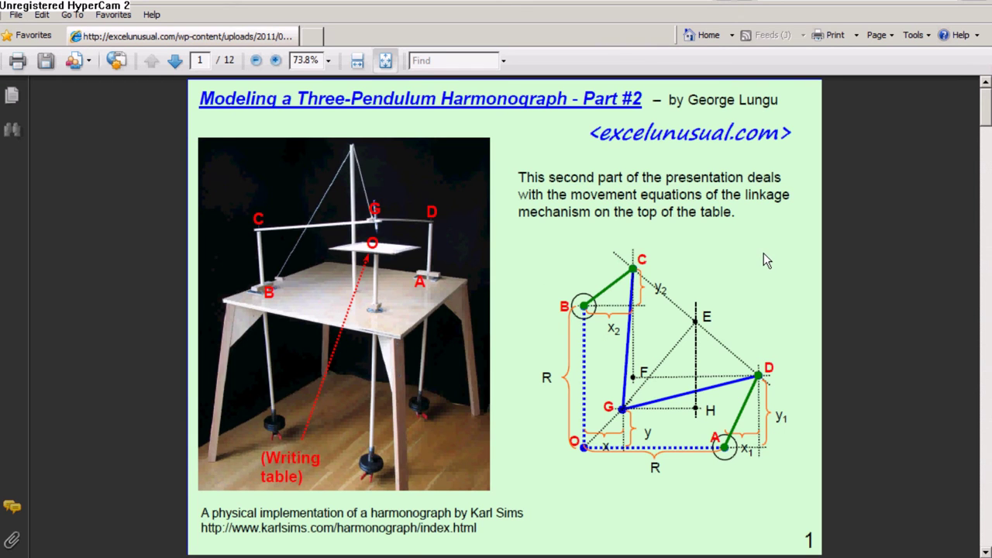
Scroll the part #2 PDF from page 1 to page 12 on the dynamic calculation
{"action": "scroll", "coordinate": [764, 260], "scroll_direction": "down", "scroll_amount": 1}
{"action": "scroll", "coordinate": [764, 260], "scroll_direction": "down", "scroll_amount": 1}
{"action": "scroll", "coordinate": [764, 261], "scroll_direction": "down", "scroll_amount": 1}
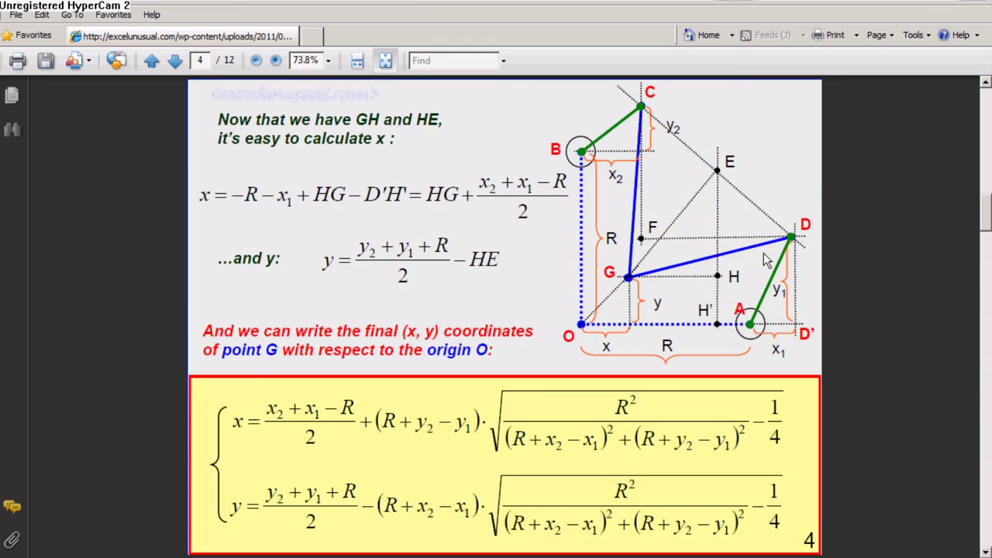
{"action": "scroll", "coordinate": [763, 261], "scroll_direction": "down", "scroll_amount": 1}
{"action": "scroll", "coordinate": [763, 260], "scroll_direction": "down", "scroll_amount": 1}
{"action": "scroll", "coordinate": [762, 256], "scroll_direction": "down", "scroll_amount": 1}
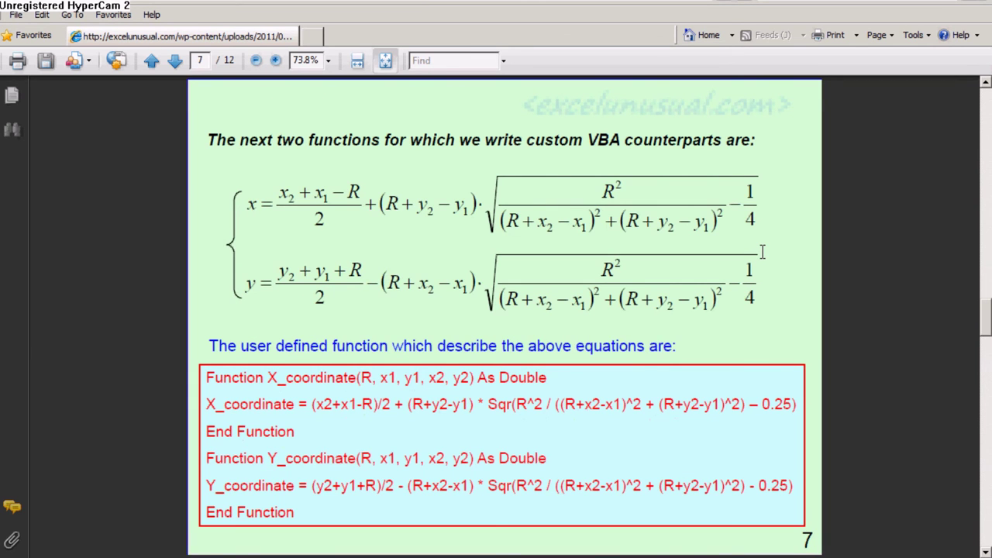
{"action": "scroll", "coordinate": [762, 250], "scroll_direction": "down", "scroll_amount": 1}
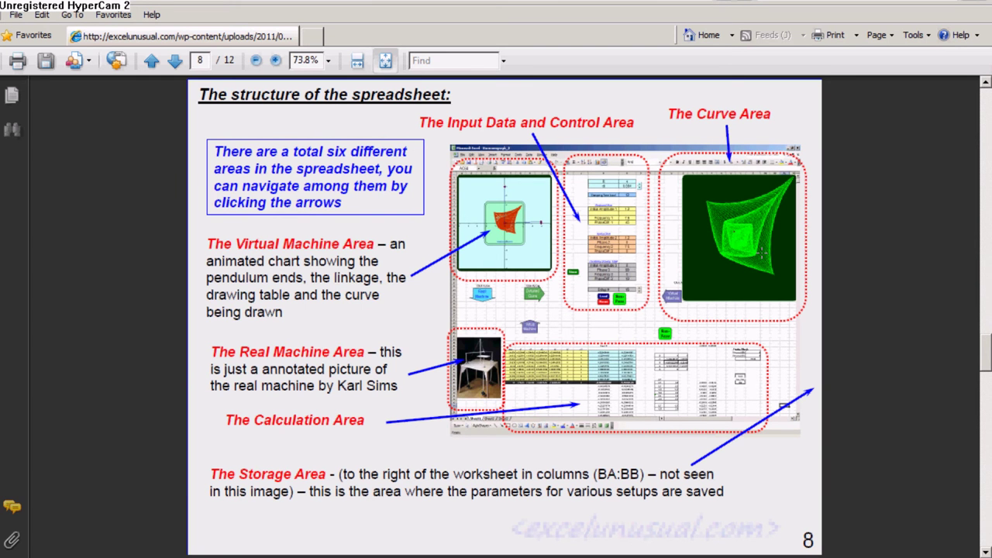
{"action": "scroll", "coordinate": [762, 251], "scroll_direction": "down", "scroll_amount": 1}
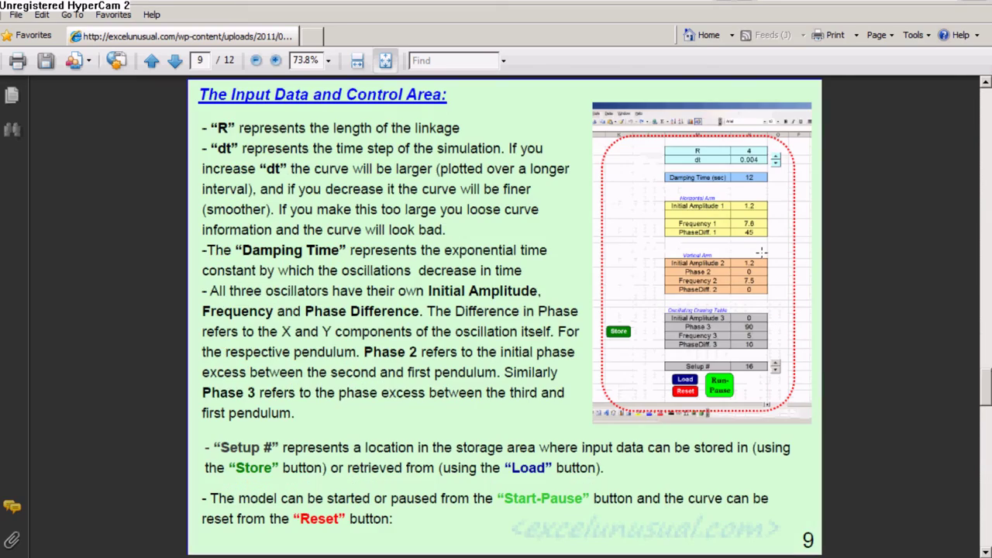
{"action": "scroll", "coordinate": [762, 250], "scroll_direction": "down", "scroll_amount": 2}
{"action": "scroll", "coordinate": [762, 250], "scroll_direction": "up", "scroll_amount": 2}
{"action": "scroll", "coordinate": [762, 250], "scroll_direction": "down", "scroll_amount": 1}
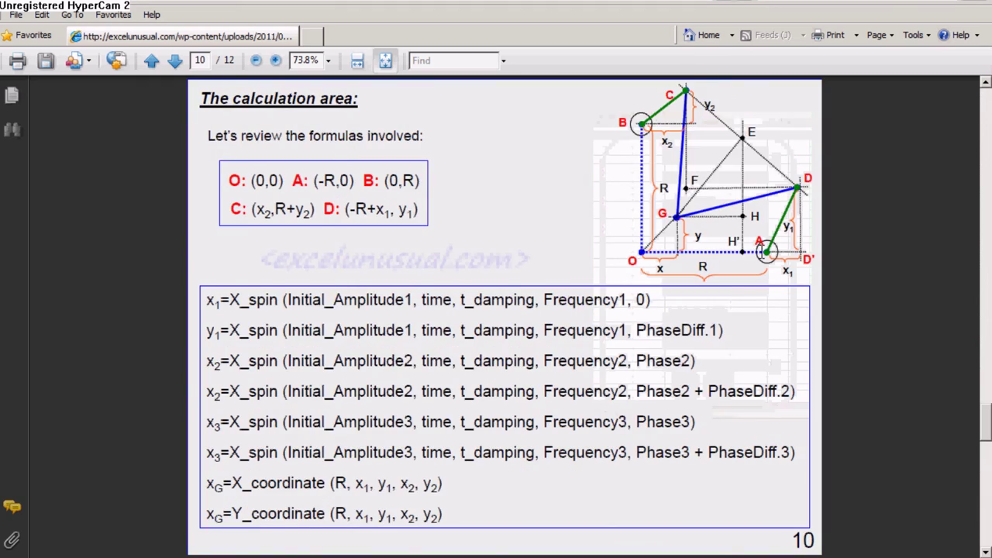
{"action": "scroll", "coordinate": [762, 250], "scroll_direction": "down", "scroll_amount": 1}
{"action": "scroll", "coordinate": [762, 251], "scroll_direction": "down", "scroll_amount": 1}
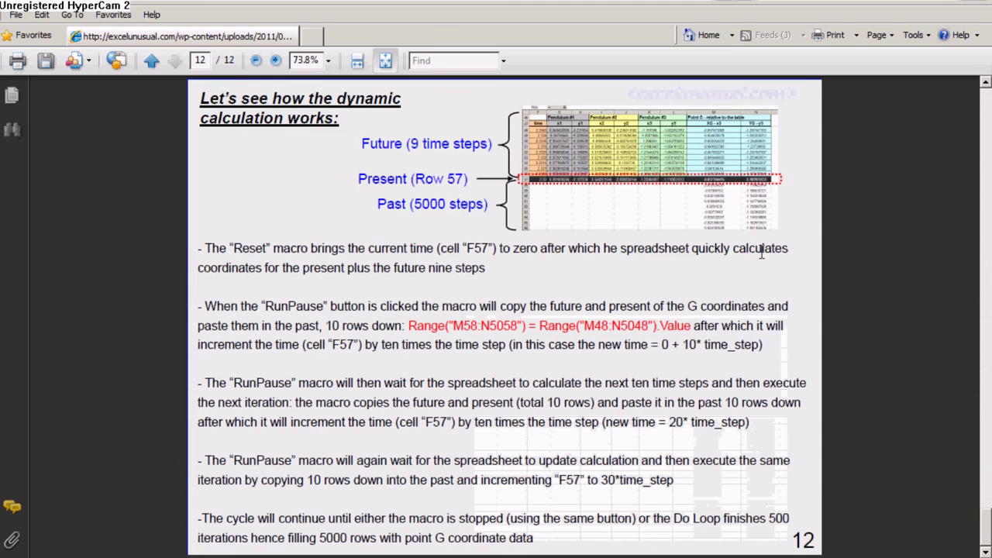